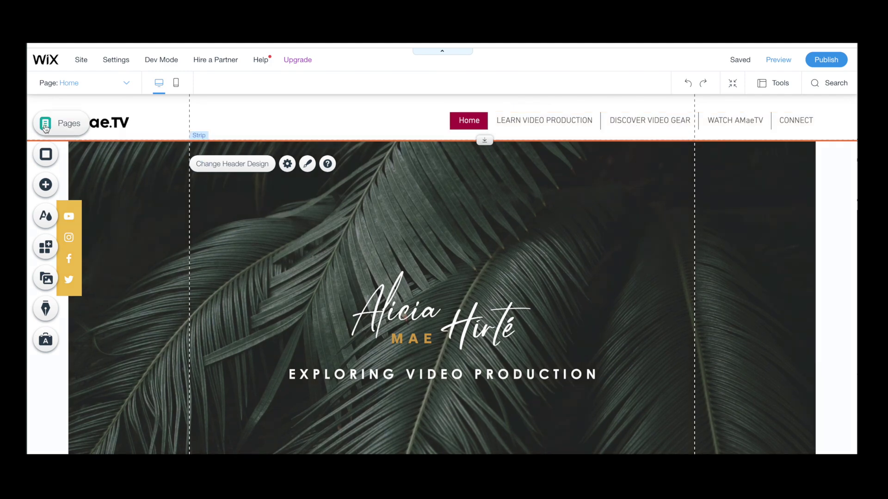
# Open the DISCOVER VIDEO GEAR page for editing and add the standard Blog option to the site
pyautogui.click(45, 126)
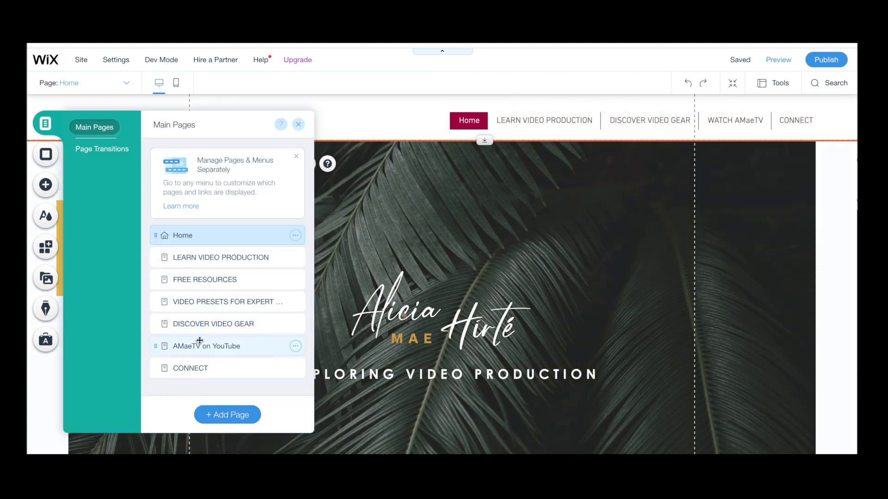
pyautogui.click(204, 324)
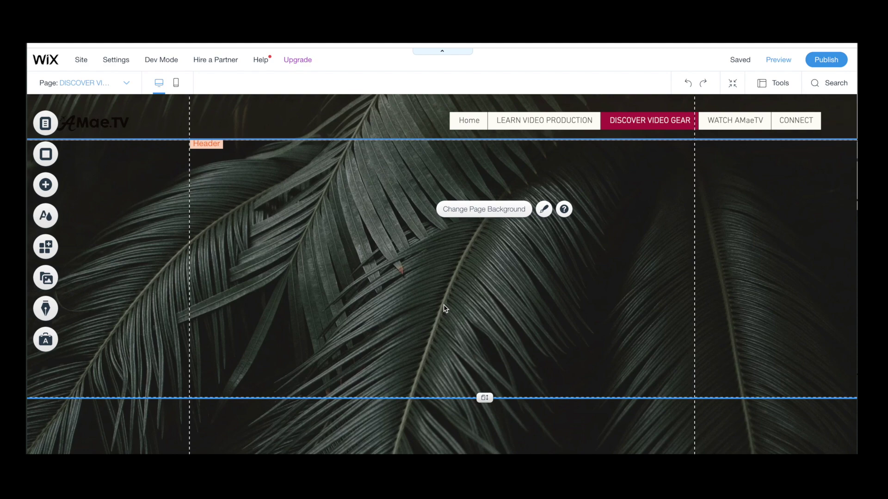
pyautogui.click(45, 186)
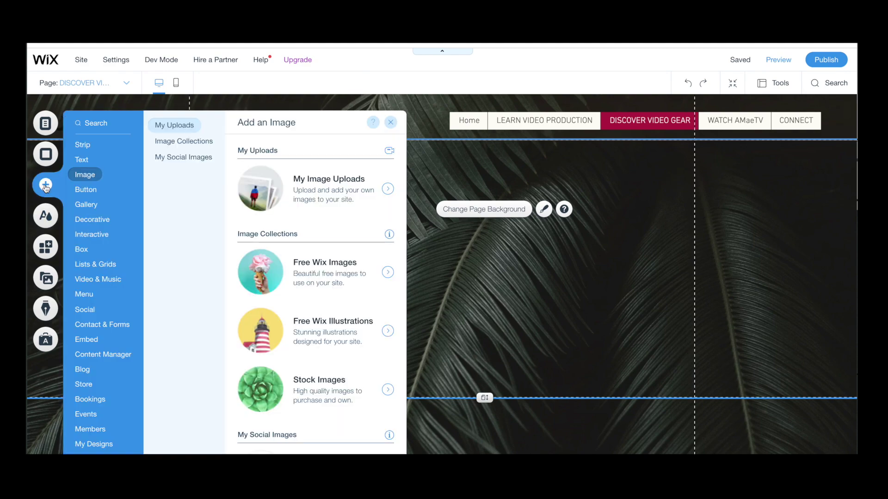
pyautogui.click(81, 370)
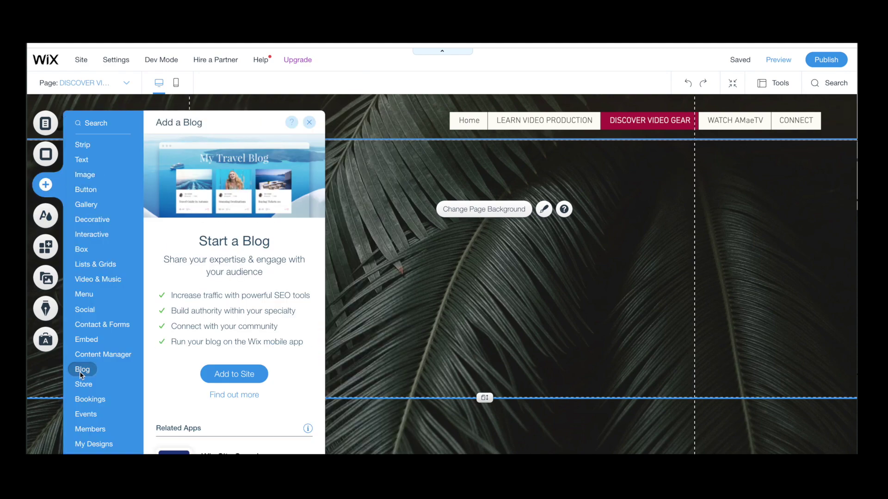
pyautogui.click(233, 378)
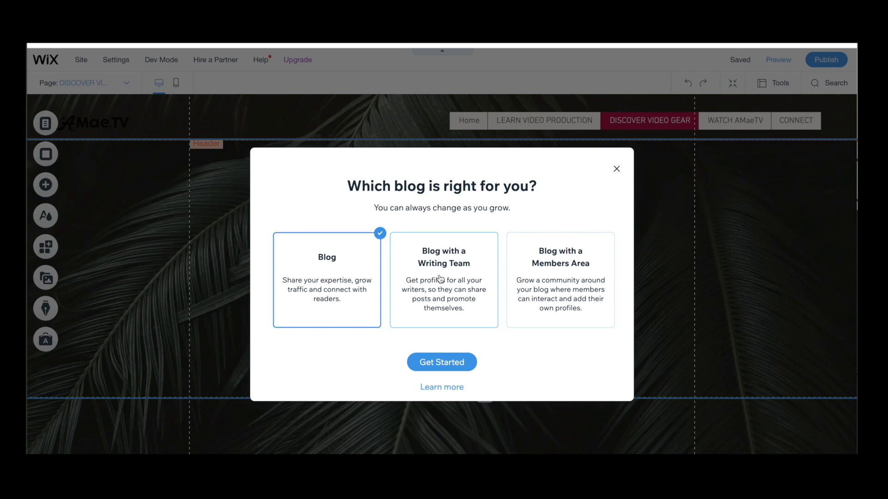
pyautogui.click(441, 370)
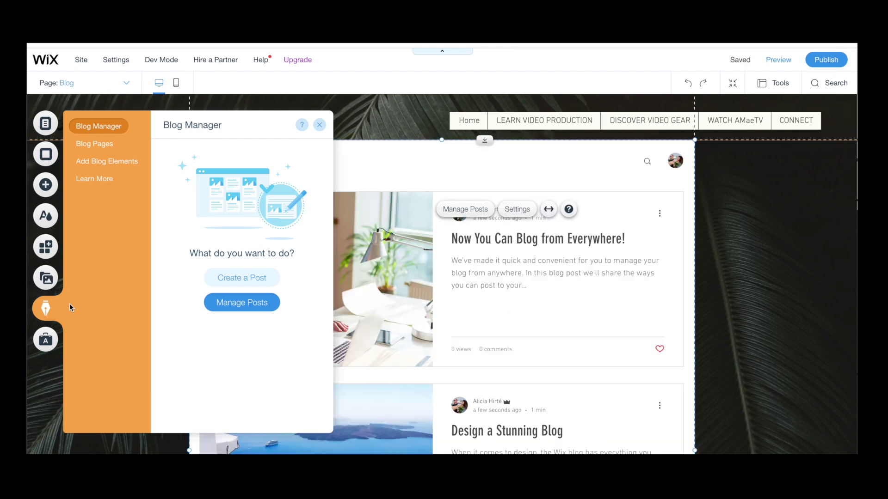
# Look over the Blog Manager choices for creating posts, managing posts and adding blog elements
pyautogui.click(54, 401)
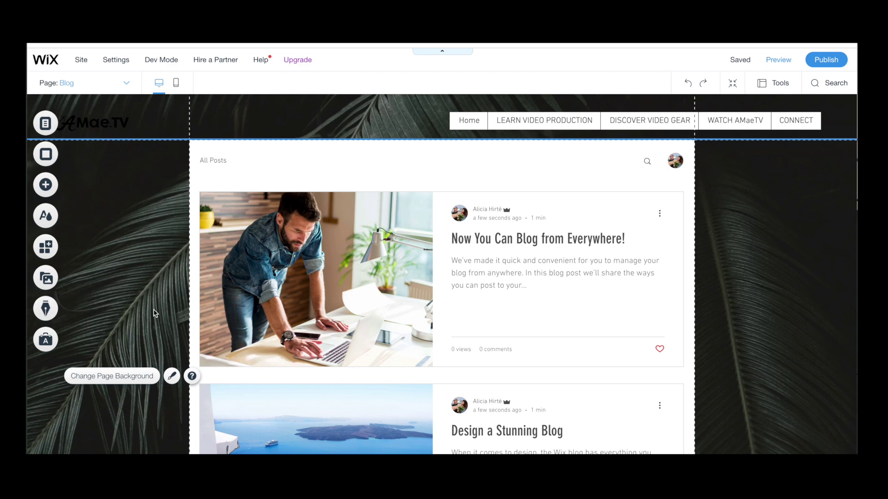
pyautogui.click(50, 310)
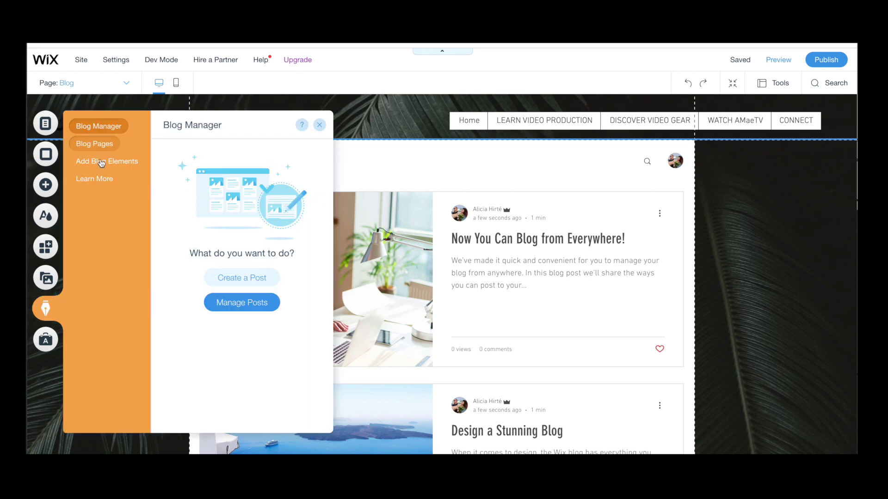
pyautogui.click(46, 393)
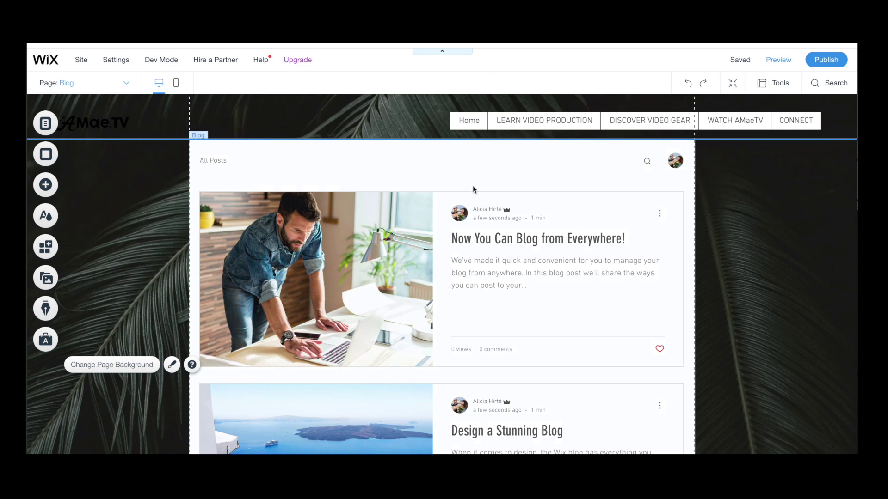
# Open post management for the blog on the page and start editing the post "Now You Can Blog from Everywhere!"
pyautogui.click(531, 297)
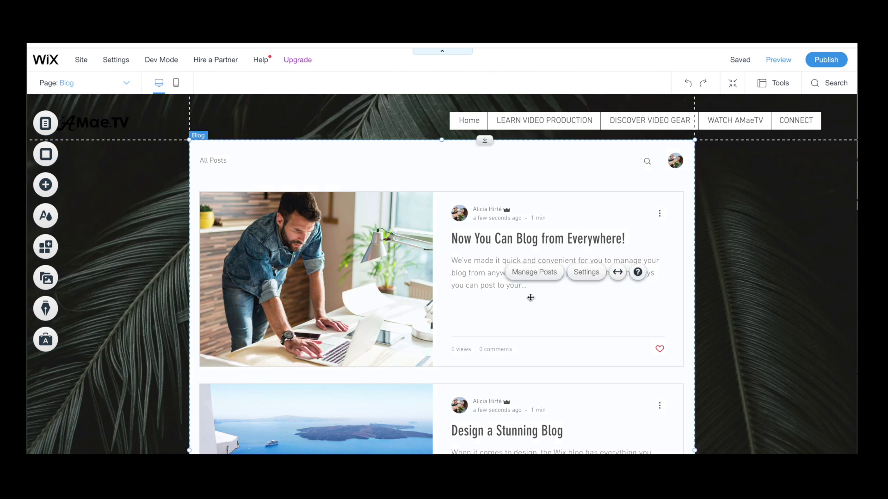
pyautogui.scroll(-4, 531, 298)
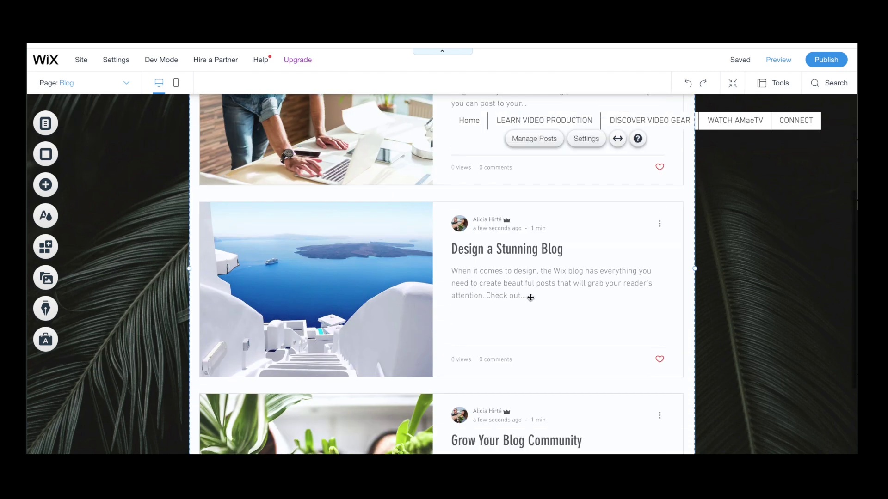
pyautogui.scroll(4, 530, 297)
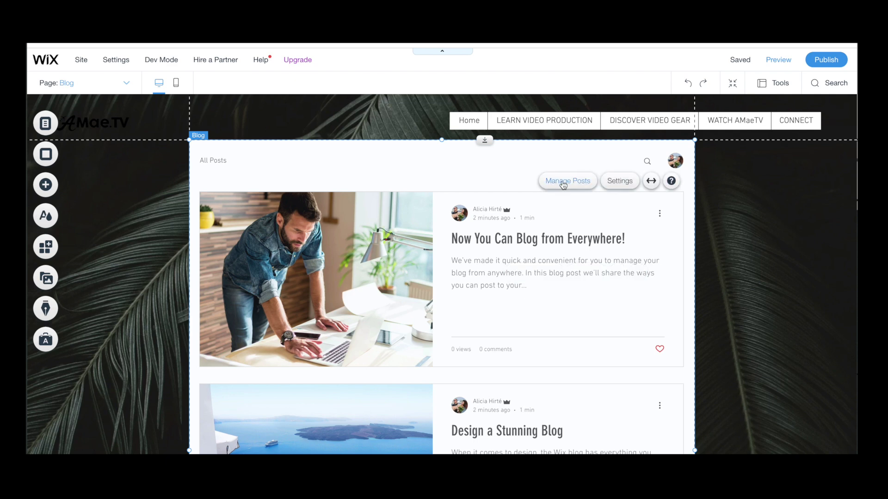
pyautogui.click(563, 183)
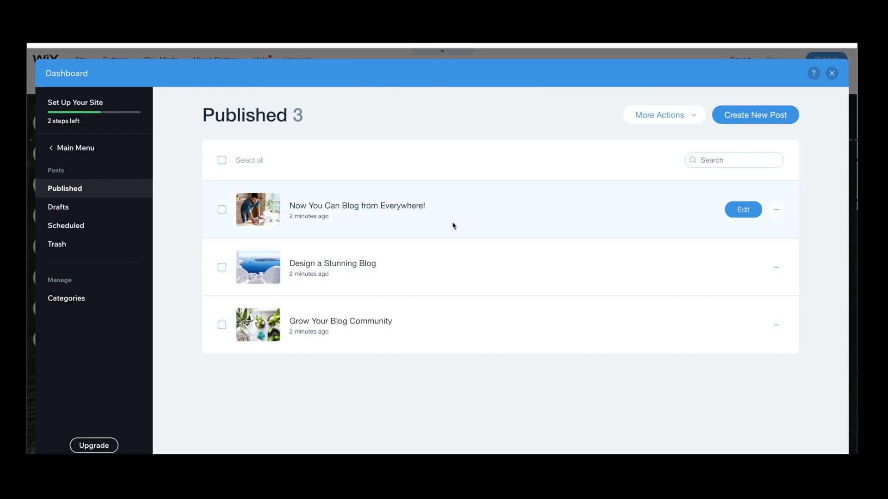
pyautogui.click(744, 211)
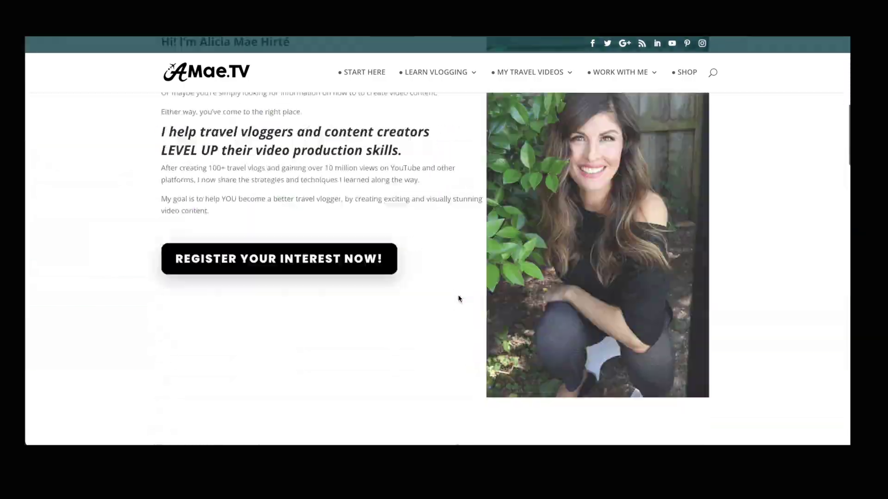
# Switch to the existing AMae.TV website and browse its home page through the latest blog posts
pyautogui.scroll(-15, 459, 298)
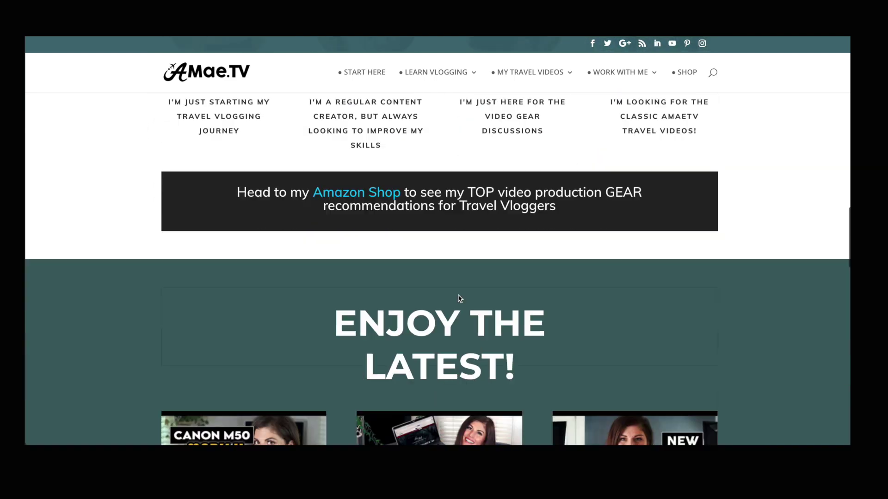
pyautogui.scroll(-6, 459, 298)
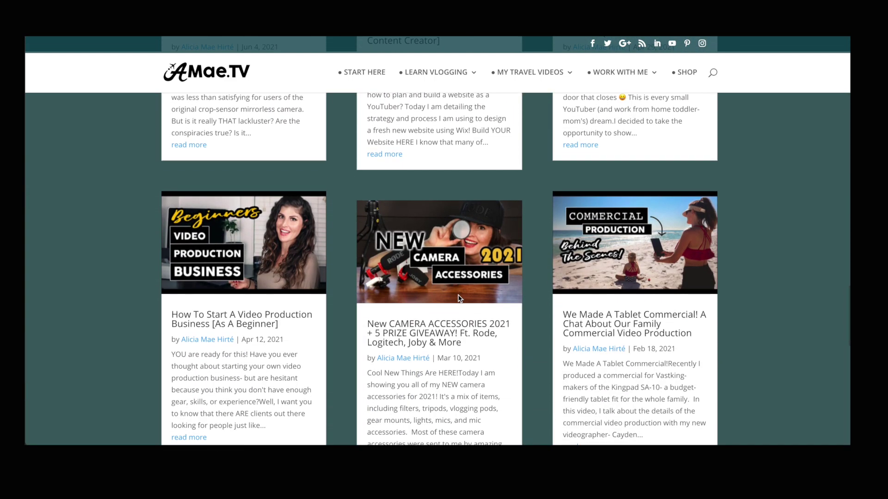
pyautogui.scroll(-8, 458, 298)
pyautogui.scroll(10, 235, 234)
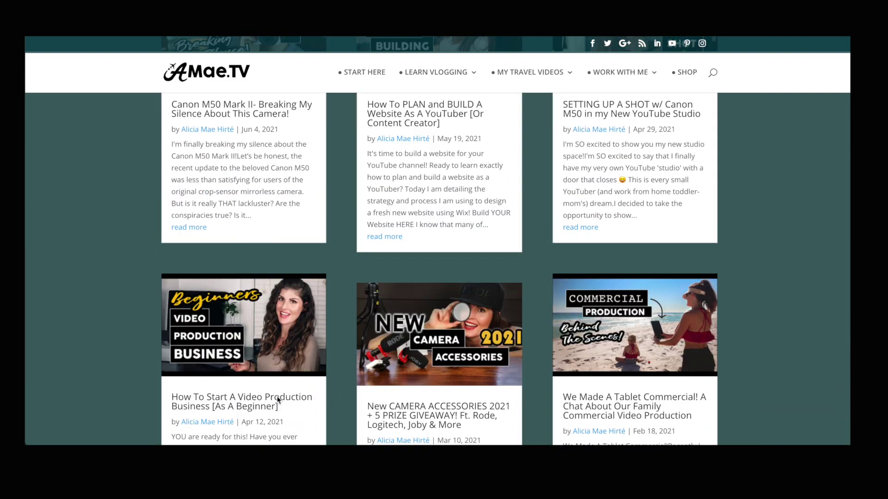
# Open the post "How To Start A Video Production Business [As A Beginner]" and examine its intro text and video section
pyautogui.click(278, 400)
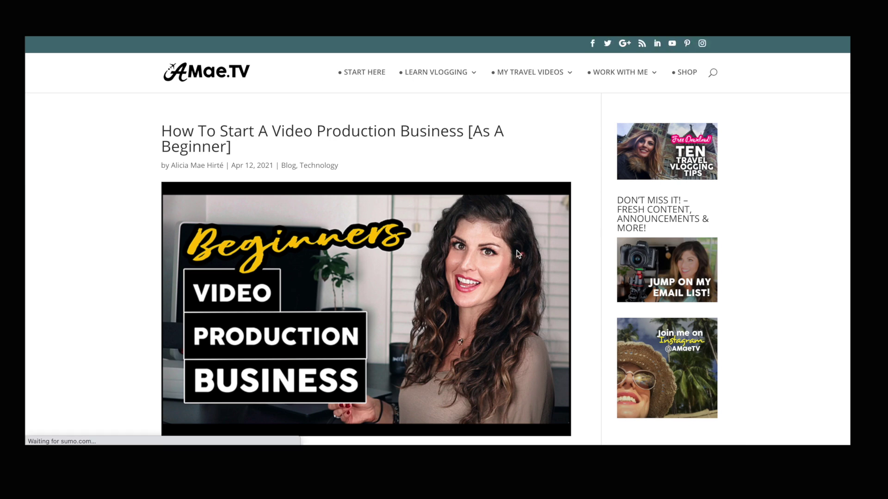
pyautogui.scroll(-5, 579, 241)
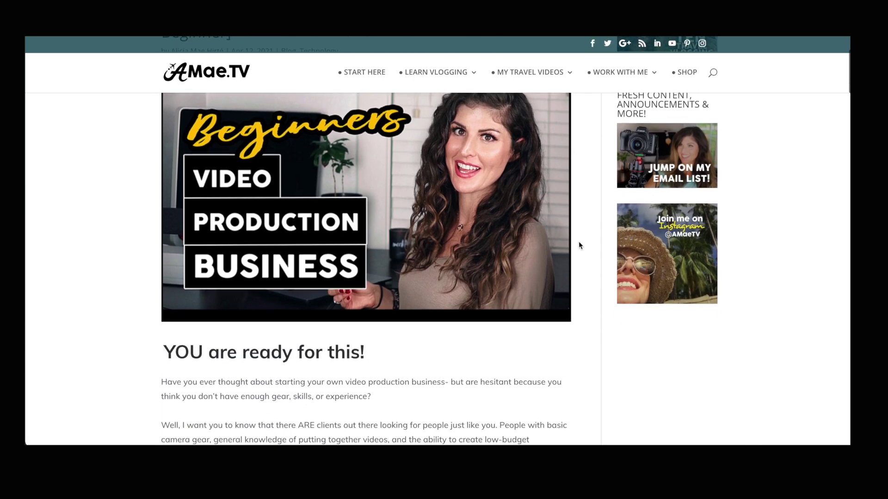
pyautogui.scroll(-3, 578, 242)
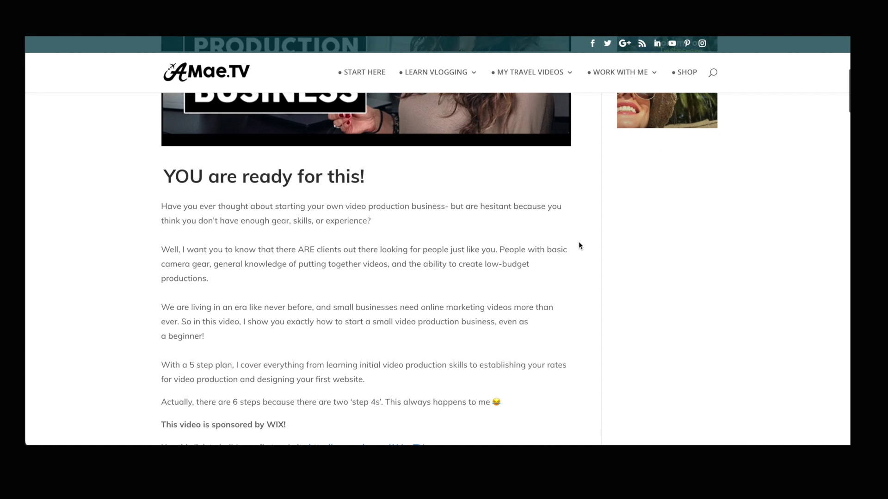
pyautogui.scroll(-3, 578, 245)
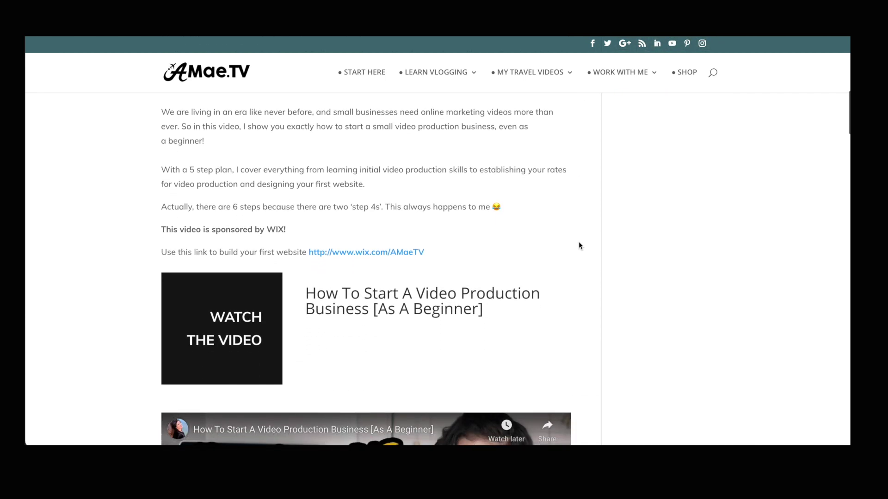
pyautogui.scroll(-4, 578, 243)
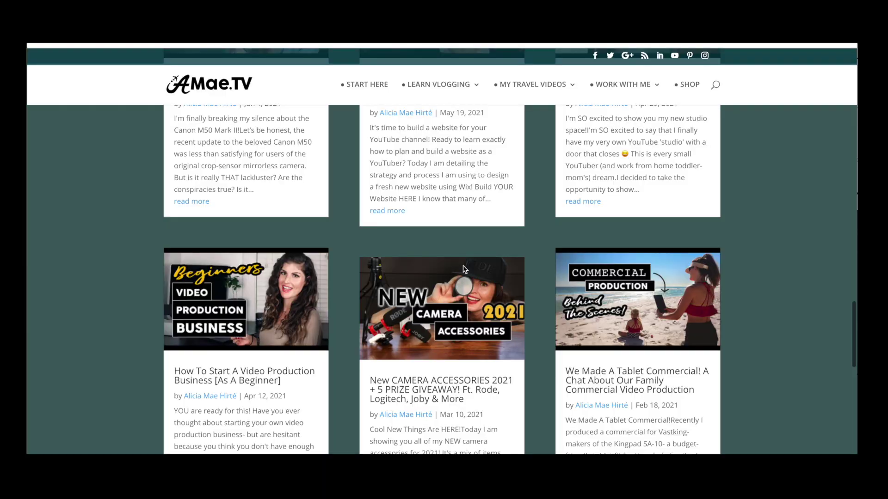
# Open the "New CAMERA ACCESSORIES 2021" post from the blog listing and examine its intro and product links
pyautogui.scroll(-3, 464, 271)
pyautogui.scroll(1, 444, 237)
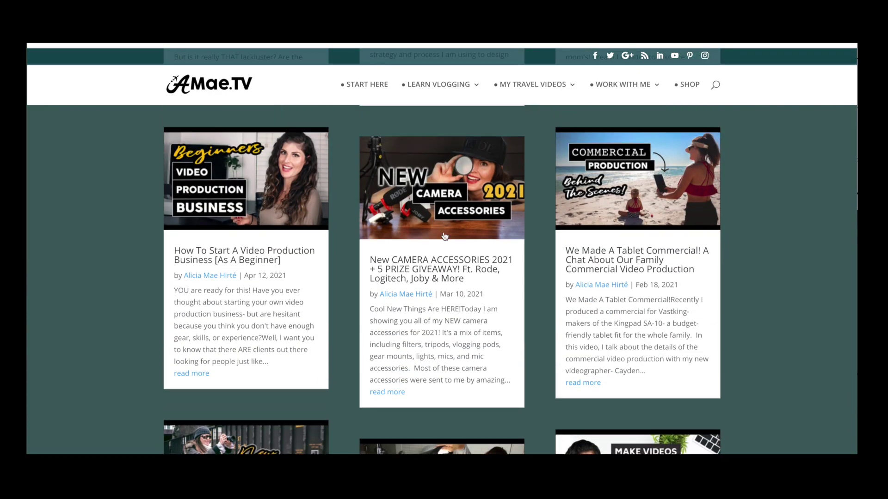
pyautogui.click(445, 236)
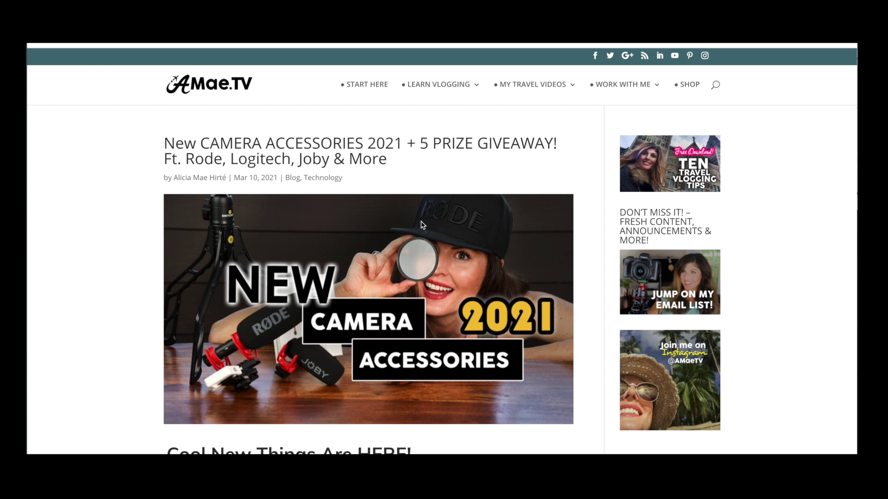
pyautogui.scroll(-3, 422, 225)
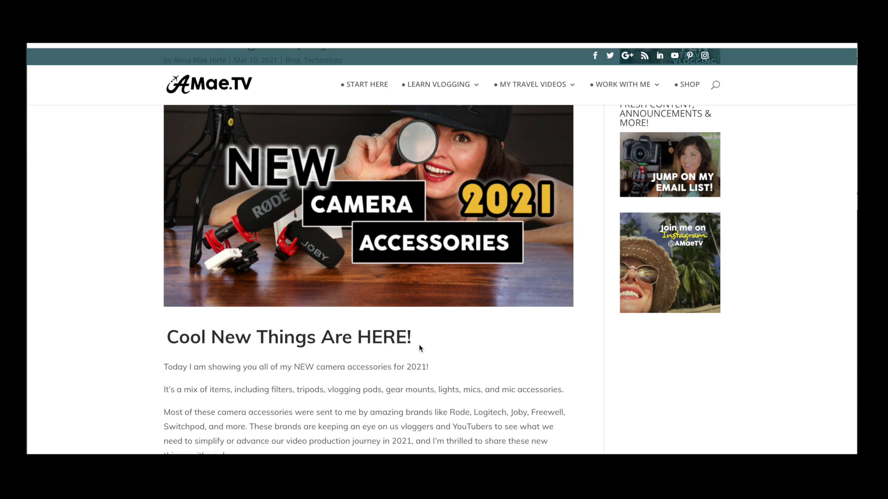
pyautogui.scroll(-2, 420, 348)
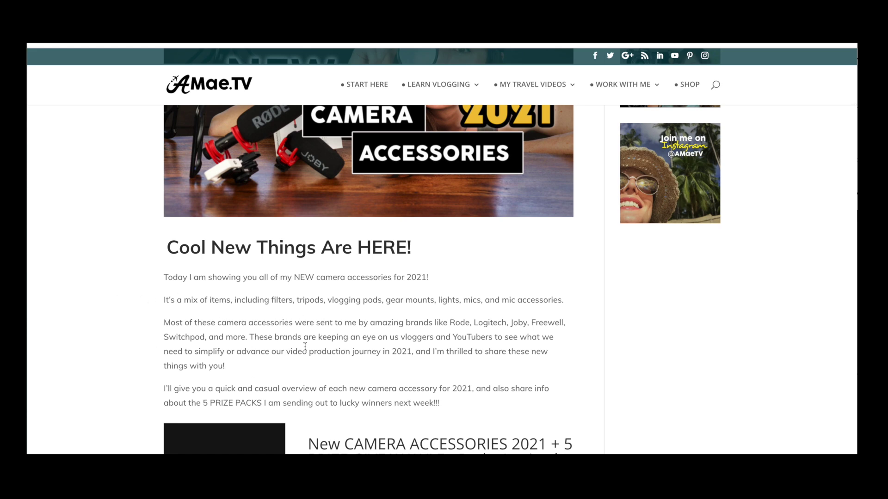
pyautogui.scroll(-3, 305, 347)
pyautogui.scroll(-8, 304, 348)
pyautogui.scroll(-5, 305, 350)
pyautogui.scroll(-9, 229, 226)
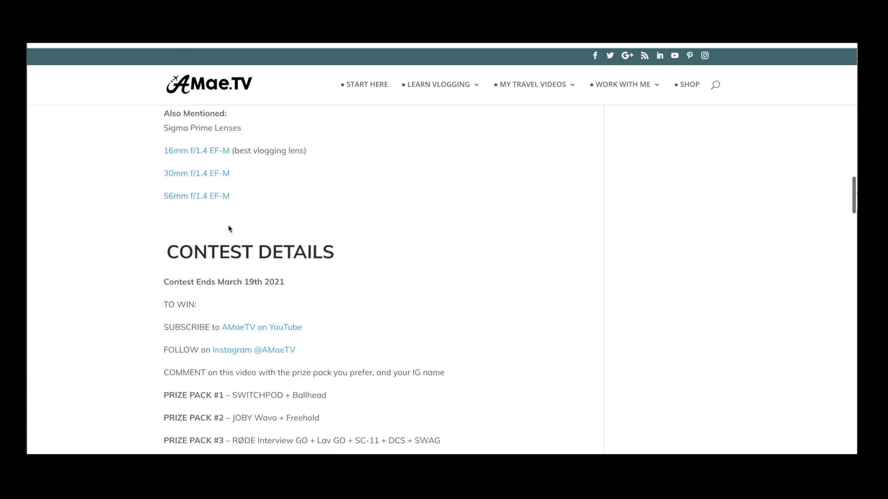
# Examine the contest details and the related product videos in the camera accessories post
pyautogui.scroll(-4, 228, 228)
pyautogui.scroll(4, 229, 224)
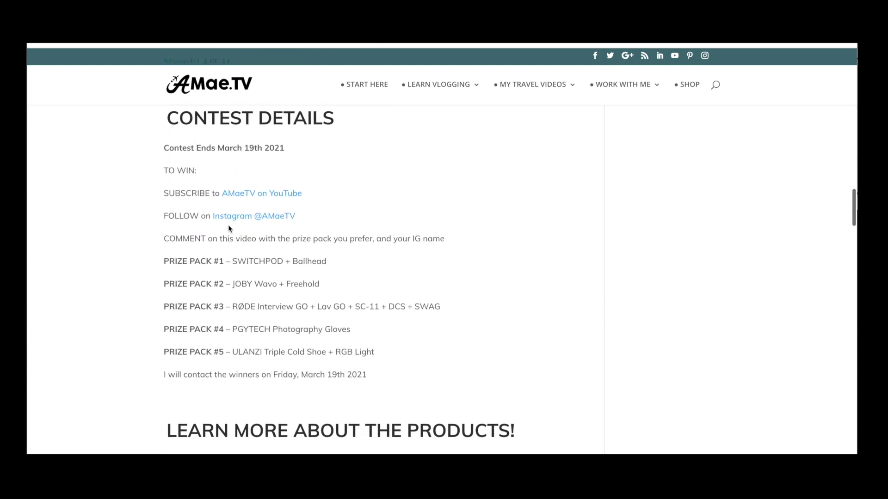
pyautogui.scroll(-9, 229, 224)
pyautogui.scroll(20, 228, 226)
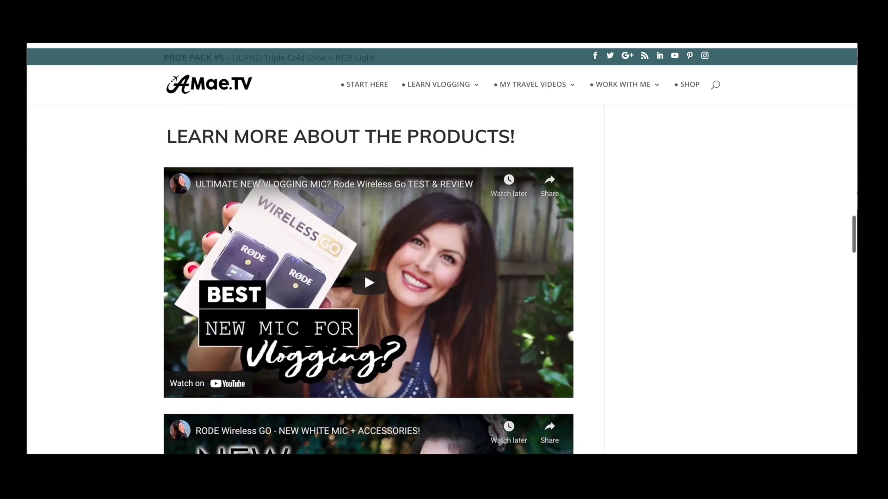
# Review the layout of the camera accessories post from its intro text past the embedded main video
pyautogui.scroll(-6, 228, 228)
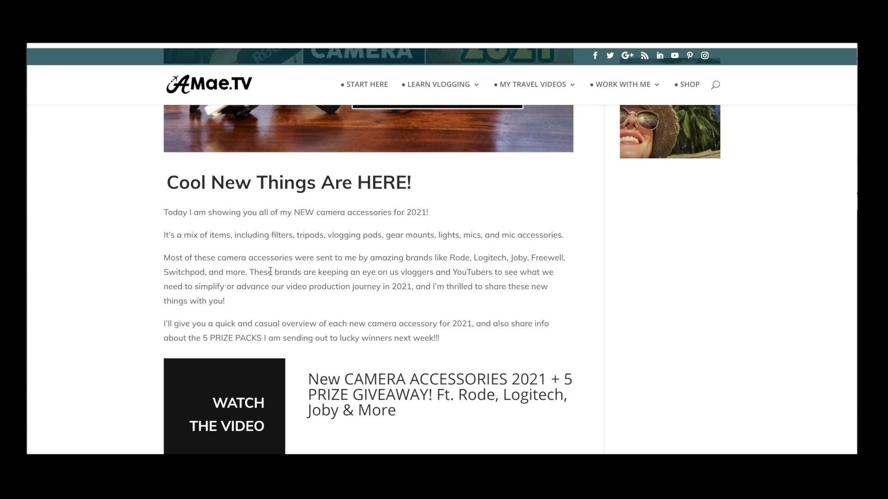
pyautogui.scroll(-3, 271, 271)
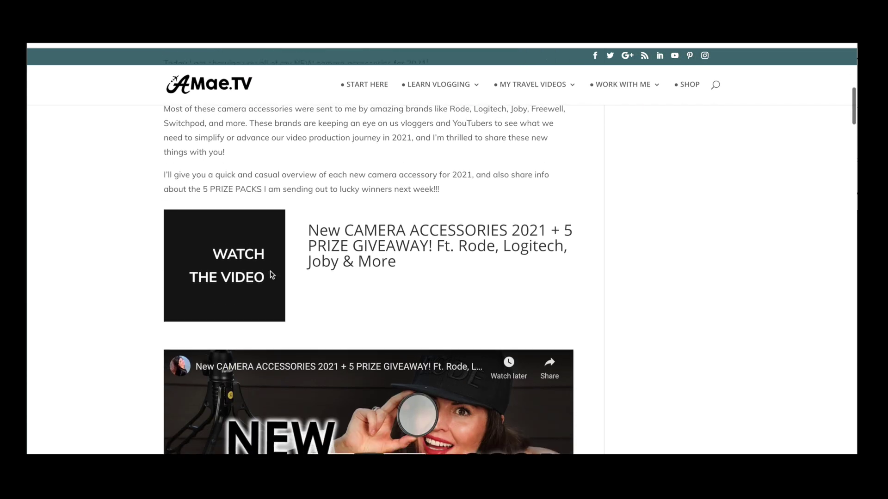
pyautogui.scroll(-2, 272, 275)
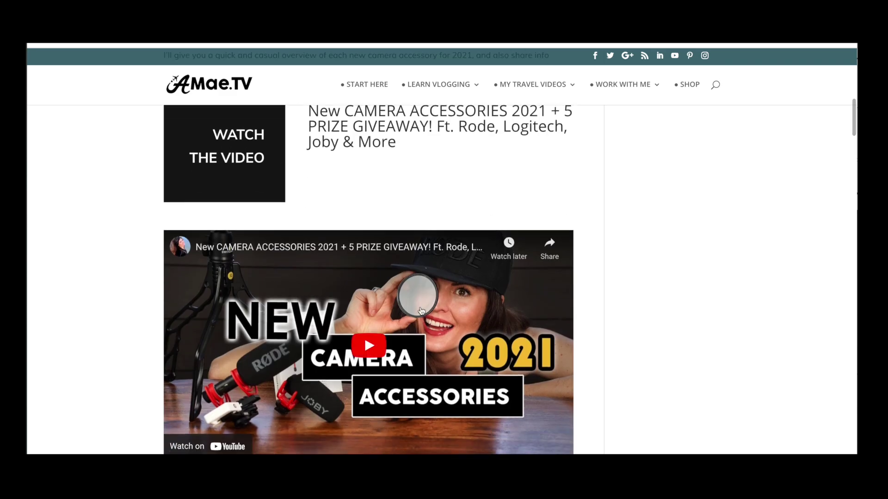
pyautogui.scroll(-15, 422, 311)
pyautogui.scroll(-10, 421, 311)
pyautogui.scroll(-15, 421, 311)
pyautogui.scroll(-2, 421, 310)
pyautogui.scroll(5, 420, 311)
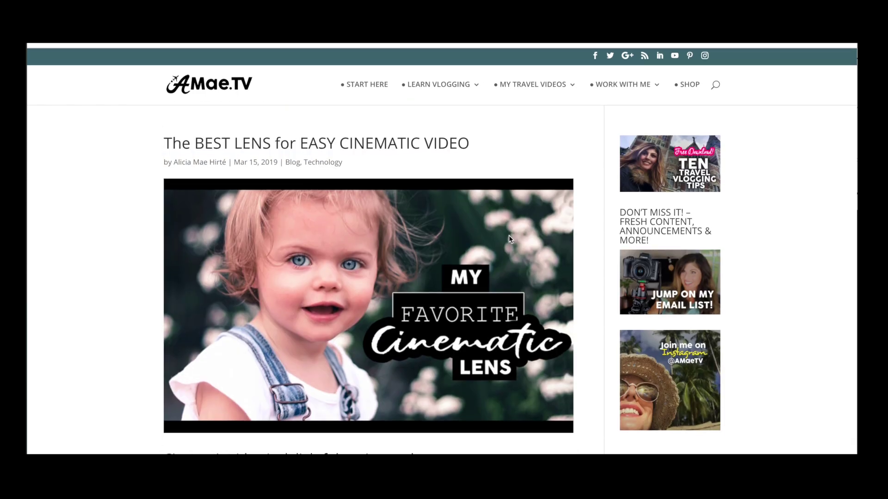
# Examine how "The BEST LENS for EASY CINEMATIC VIDEO" post alternates intro text, photos and a product link before its embedded video
pyautogui.scroll(-4, 508, 236)
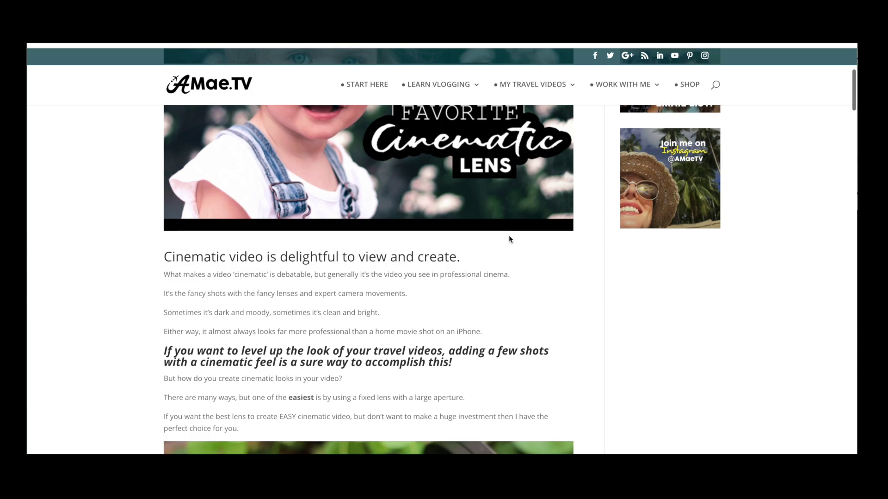
pyautogui.scroll(-3, 508, 237)
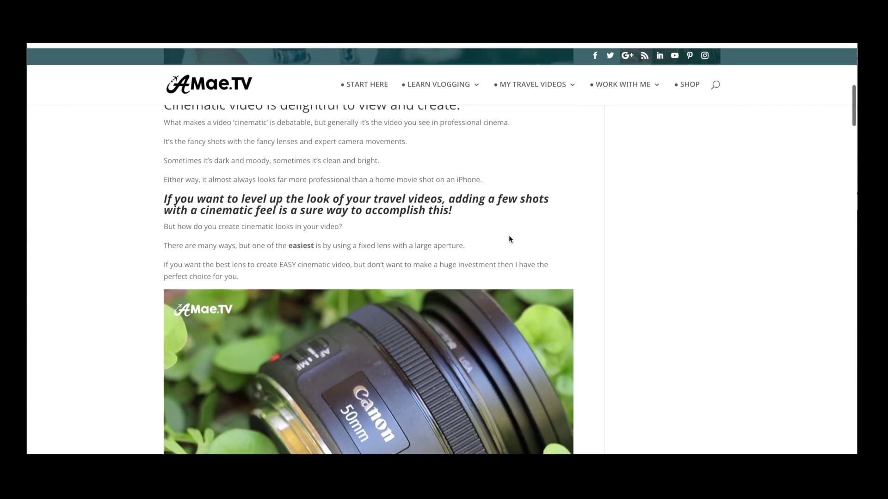
pyautogui.scroll(-3, 508, 236)
pyautogui.scroll(-2, 508, 236)
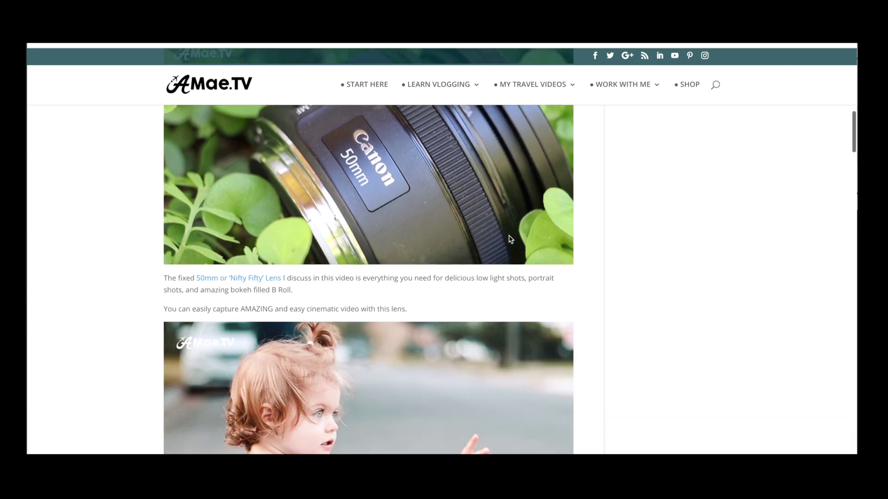
pyautogui.scroll(-1, 510, 237)
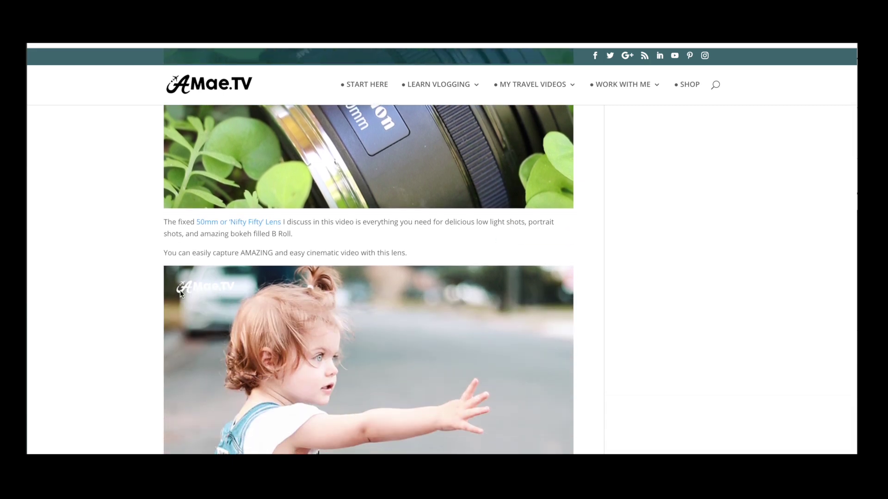
pyautogui.scroll(-4, 417, 290)
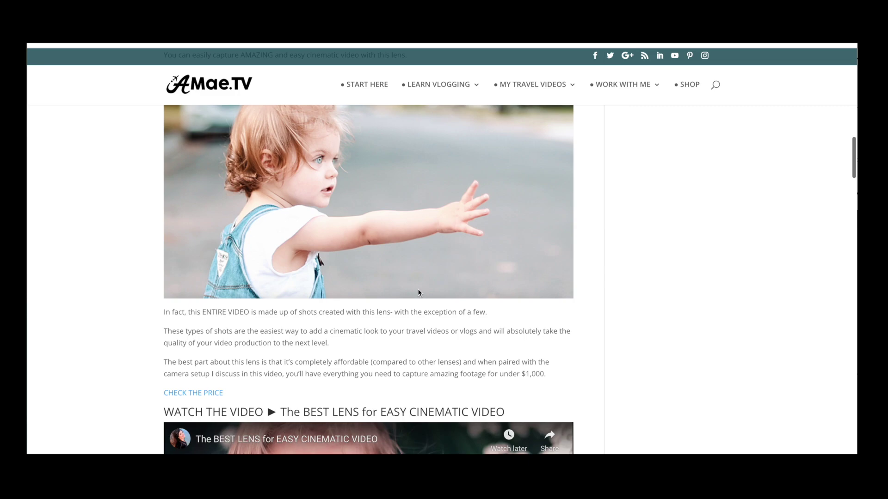
pyautogui.scroll(-5, 418, 291)
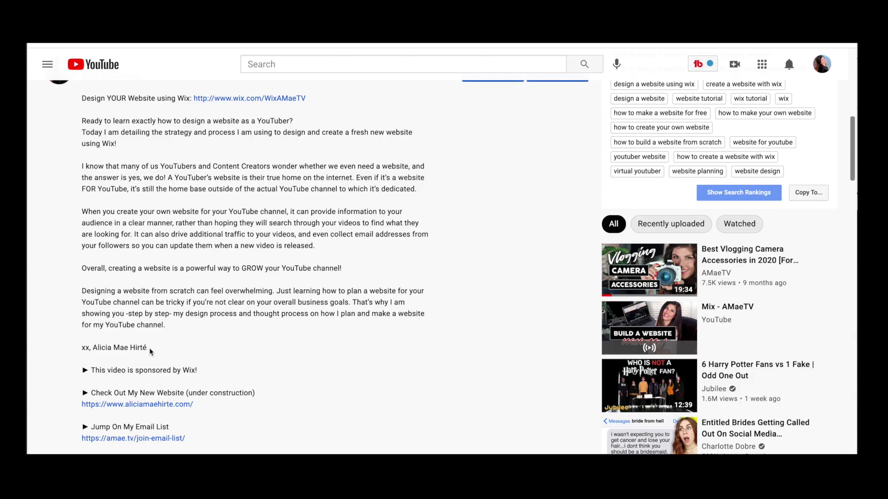
# Copy the YouTube description from "Ready to learn exactly" through the sign-off and replace the Wix post's sample intro text with it
pyautogui.moveTo(149, 351); pyautogui.dragTo(75, 126)
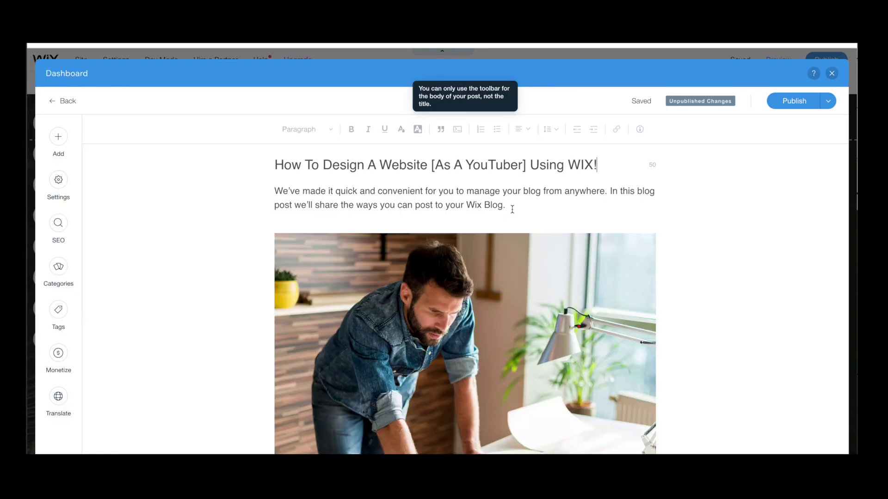
pyautogui.moveTo(512, 209); pyautogui.dragTo(278, 193)
pyautogui.hotkey('ctrl', 'v')
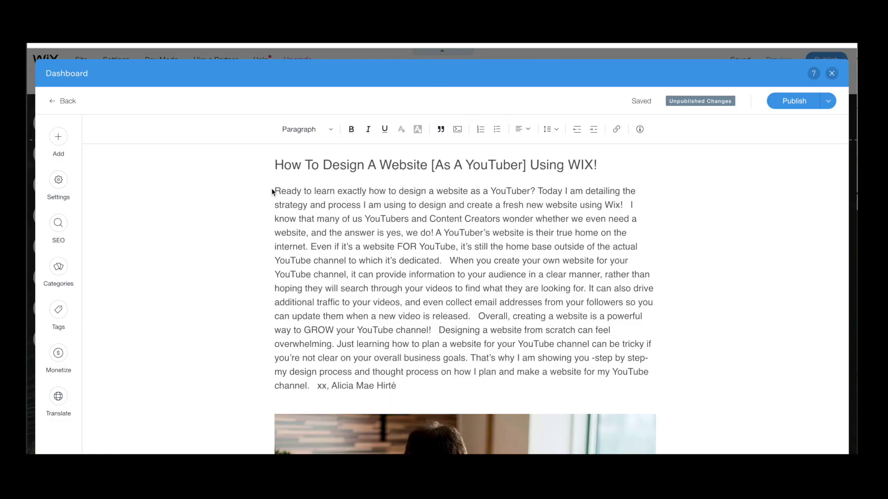
# Split the pasted text into separate paragraphs after the opening question and after "the answer is yes, we do!"
pyautogui.click(535, 190)
pyautogui.press('Return')
pyautogui.press('Return')
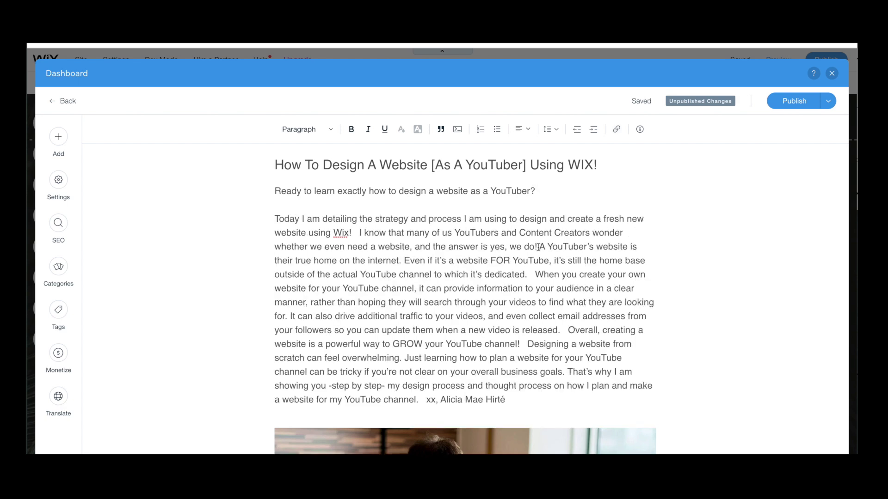
pyautogui.click(539, 246)
pyautogui.press('Return')
pyautogui.press('Return')
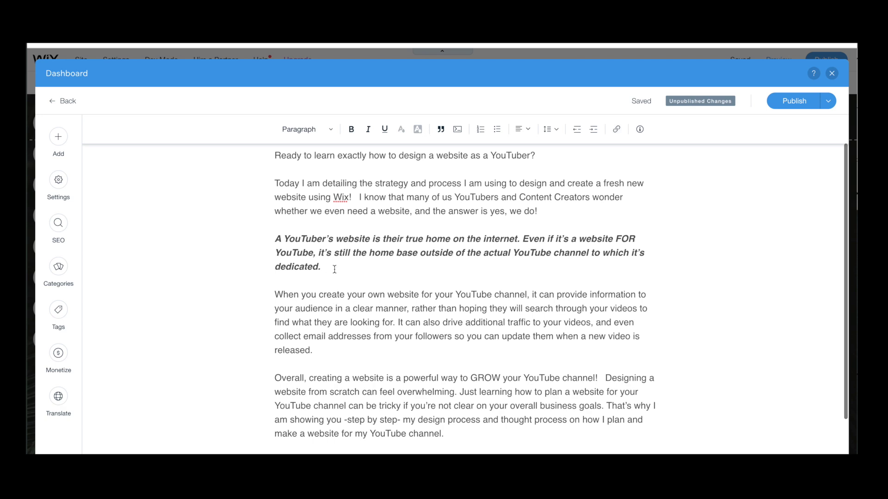
# Insert the site image untitled-9936.jpg below the bold italic paragraph that ends with "dedicated."
pyautogui.click(334, 269)
pyautogui.press('Return')
pyautogui.press('Return')
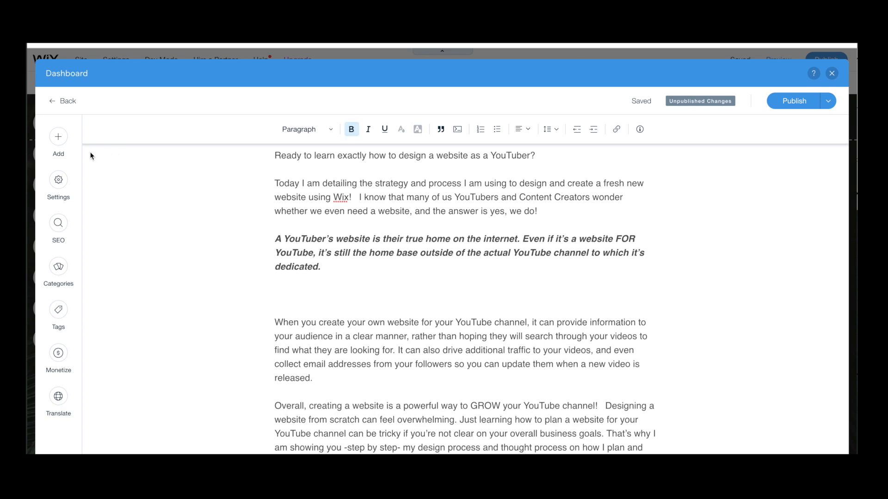
pyautogui.click(59, 138)
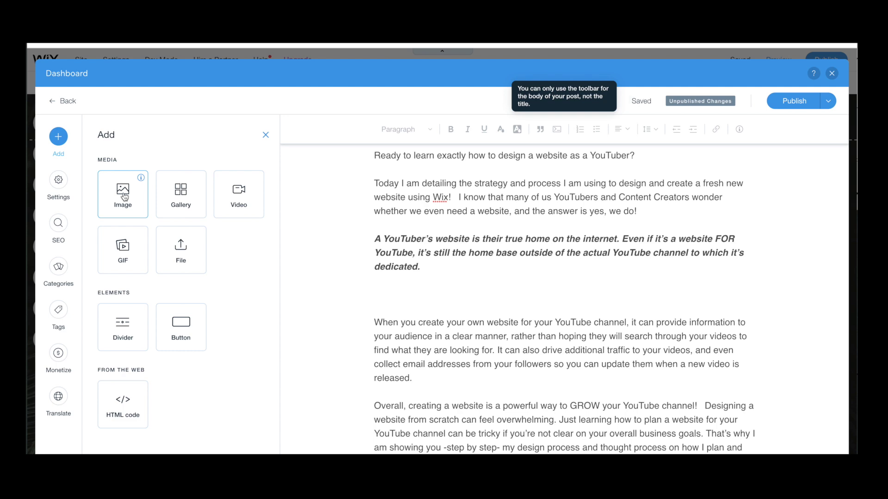
pyautogui.click(124, 197)
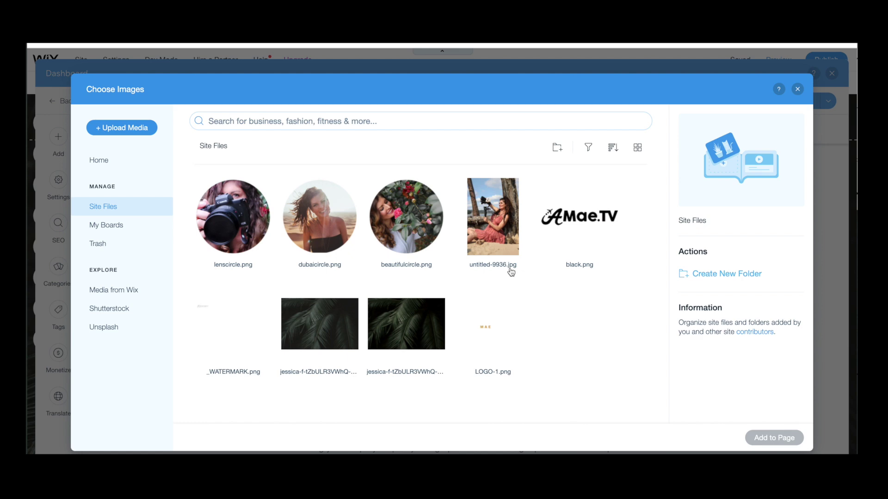
pyautogui.click(492, 218)
pyautogui.click(775, 437)
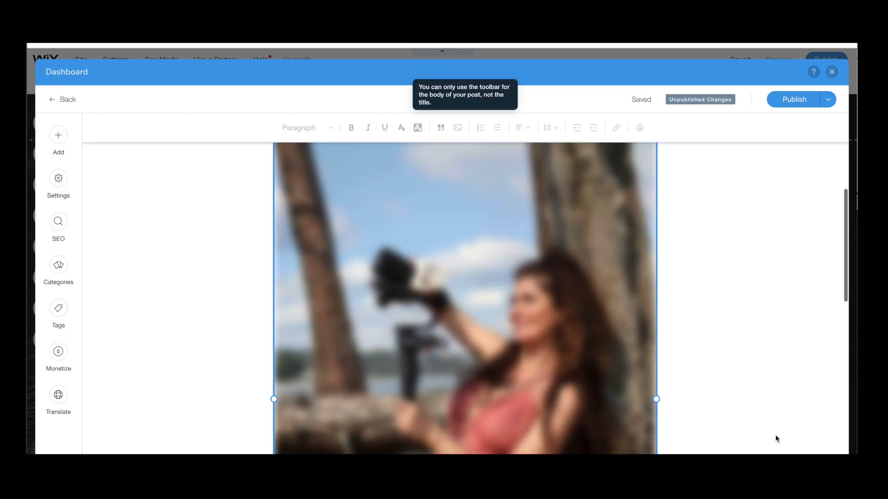
# Review the post from its title to the sign-off, checking how the photo sits between the text paragraphs
pyautogui.scroll(5, 598, 335)
pyautogui.scroll(-1, 599, 334)
pyautogui.scroll(-10, 598, 334)
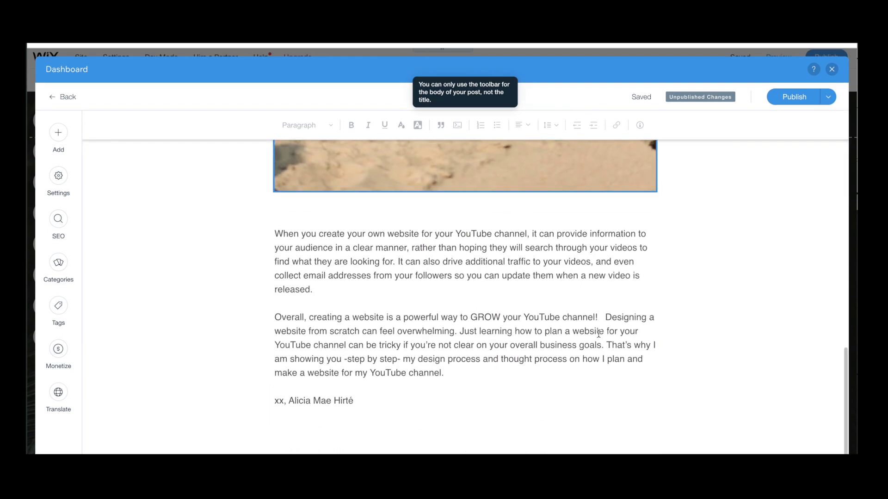
pyautogui.click(290, 212)
pyautogui.click(346, 295)
pyautogui.scroll(1, 346, 294)
pyautogui.scroll(-1, 346, 294)
pyautogui.scroll(10, 346, 294)
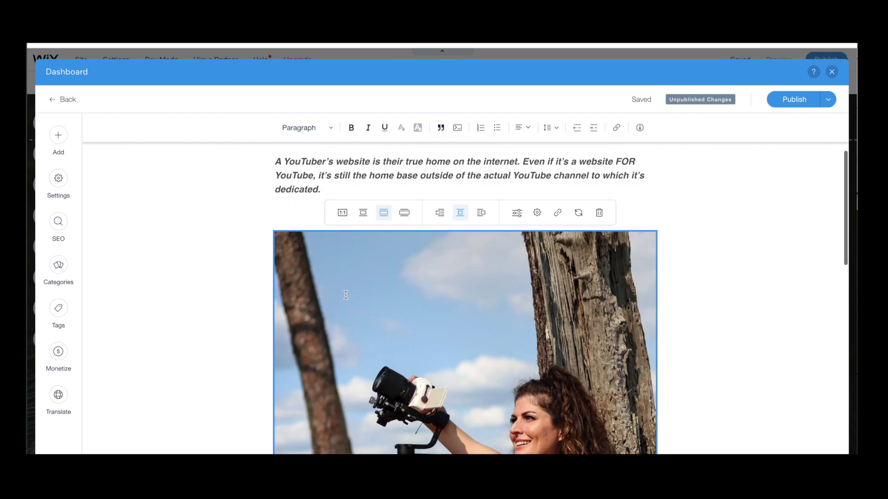
pyautogui.scroll(-1, 346, 294)
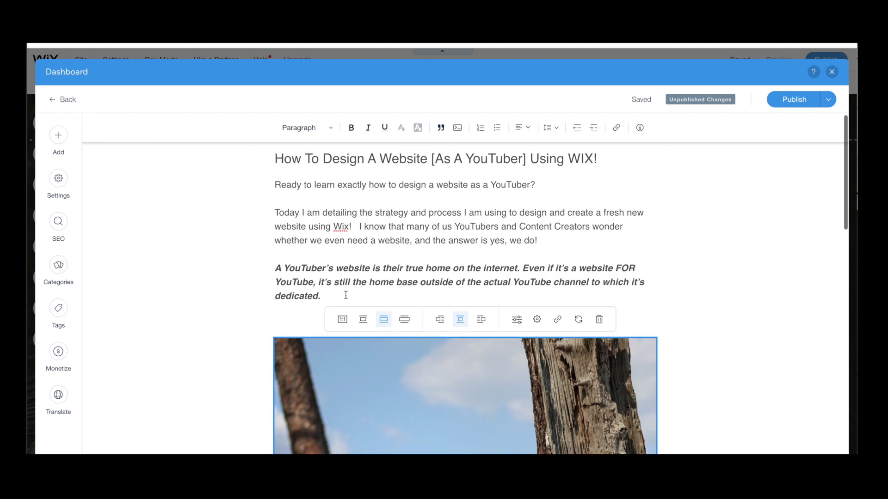
pyautogui.scroll(-3, 346, 294)
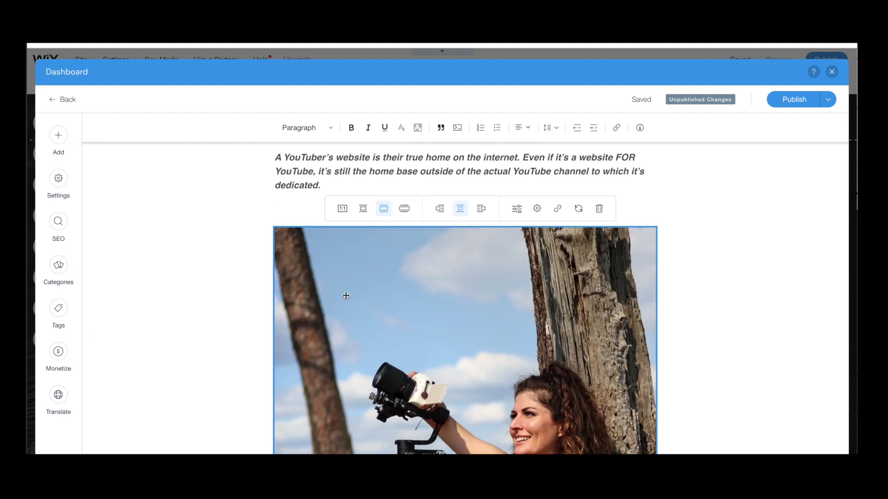
pyautogui.scroll(-15, 346, 295)
pyautogui.scroll(15, 346, 295)
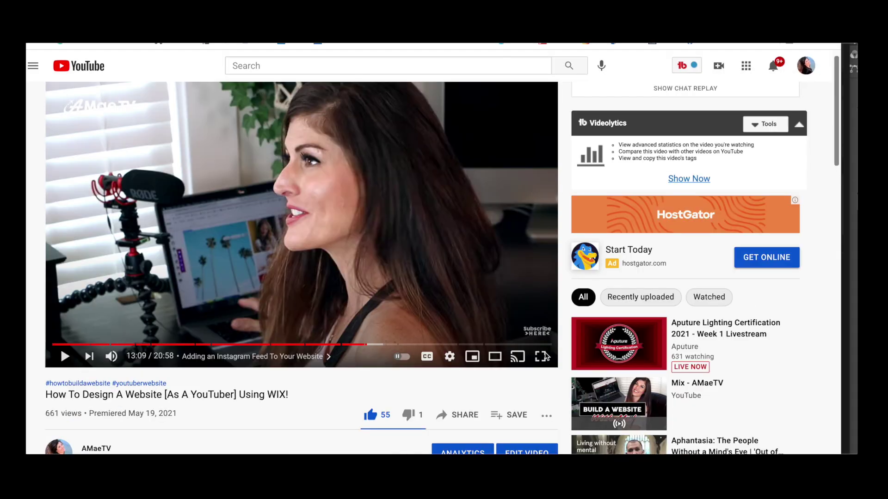
# Show the YouTube website design video full screen for a still, and check that still above the post's "Overall" paragraph
pyautogui.click(543, 356)
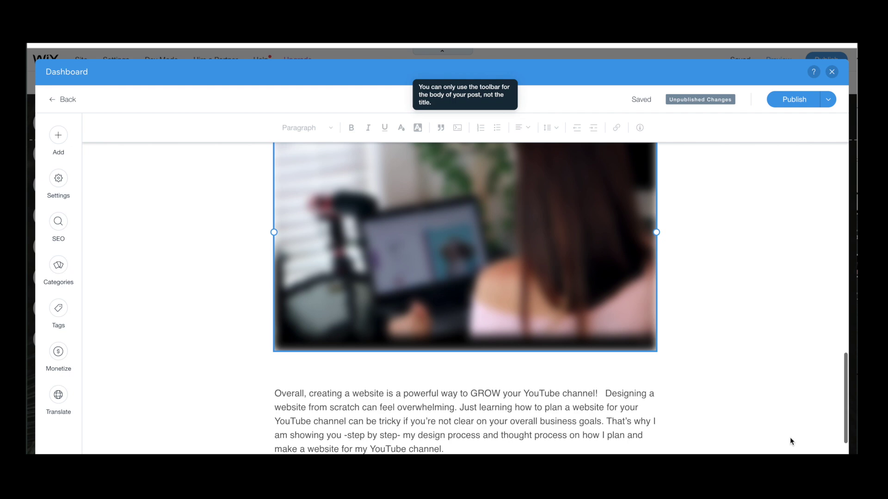
pyautogui.scroll(5, 619, 360)
pyautogui.scroll(-2, 601, 347)
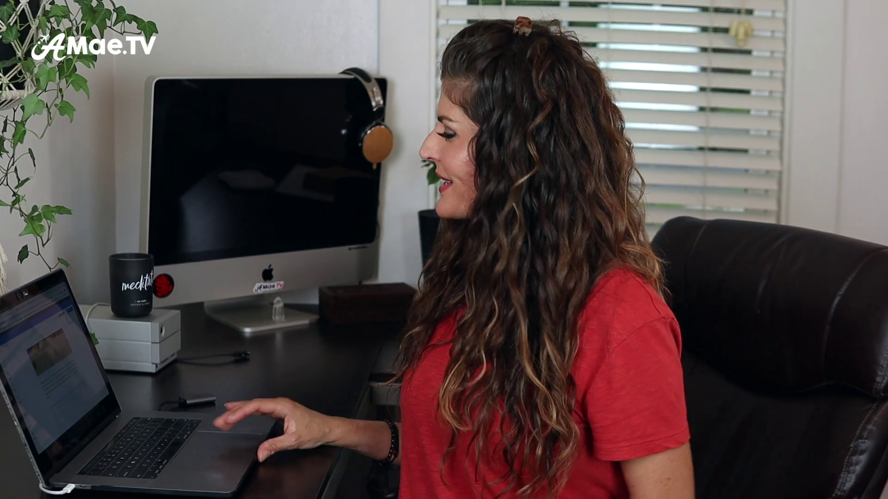
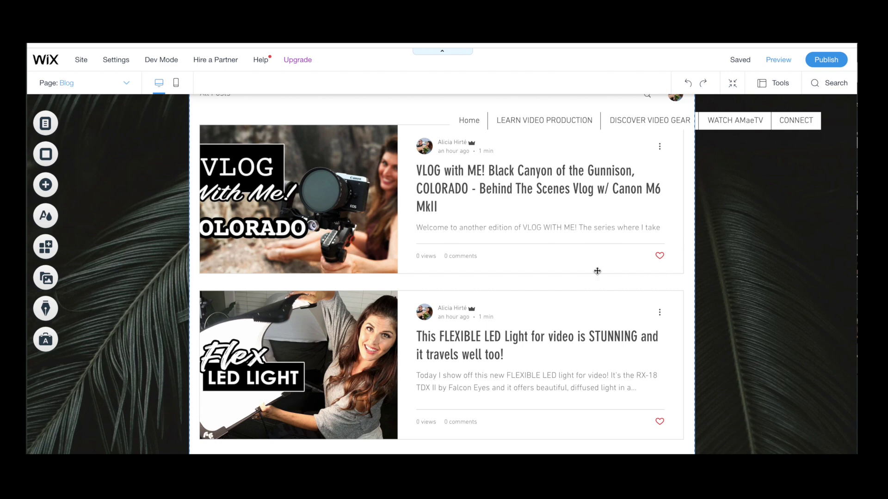
# Open the blog feed's settings and review which post details are displayed on the feed
pyautogui.click(411, 125)
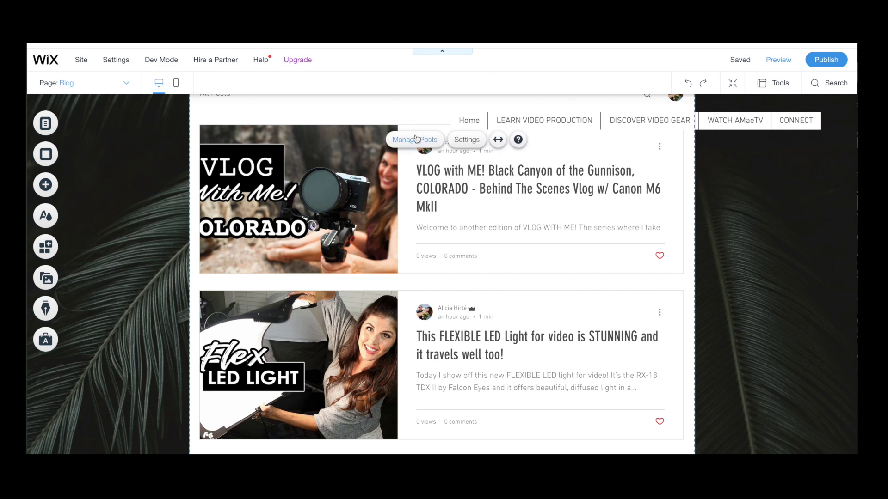
pyautogui.click(467, 140)
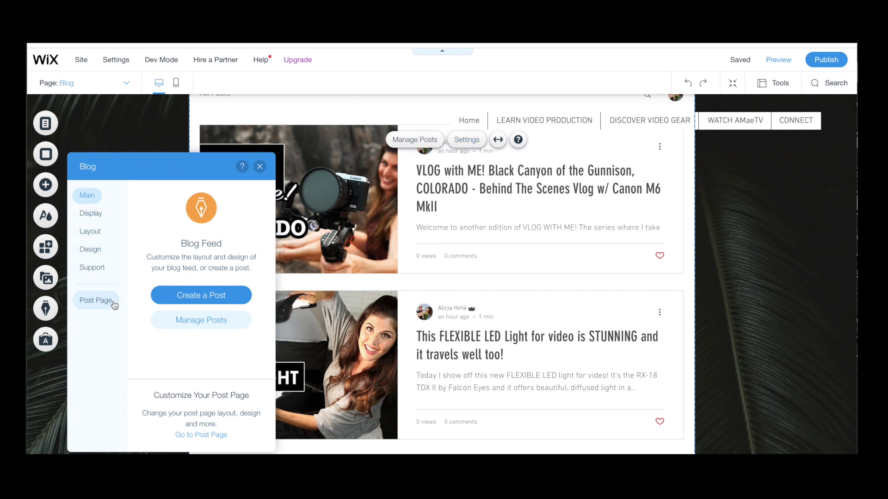
pyautogui.click(99, 214)
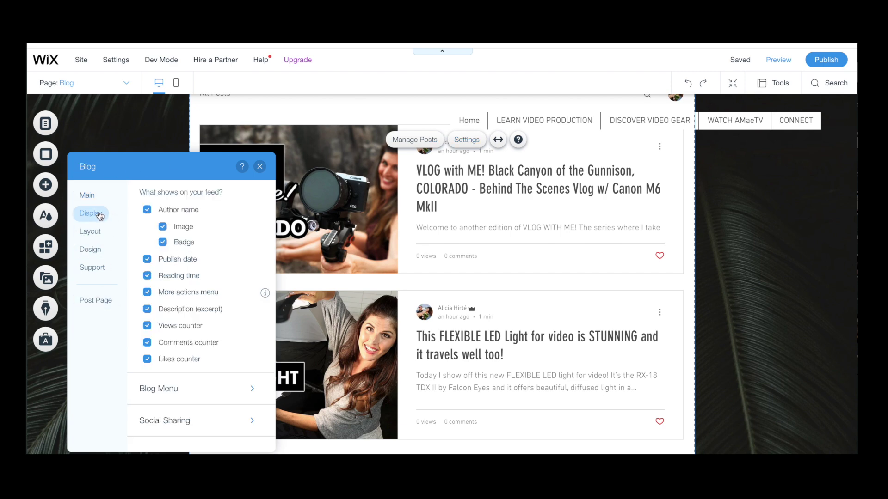
# Try the Editorial layout for the all-posts feed, set the layout to Tiled, and check the arrangement of the posts
pyautogui.click(87, 233)
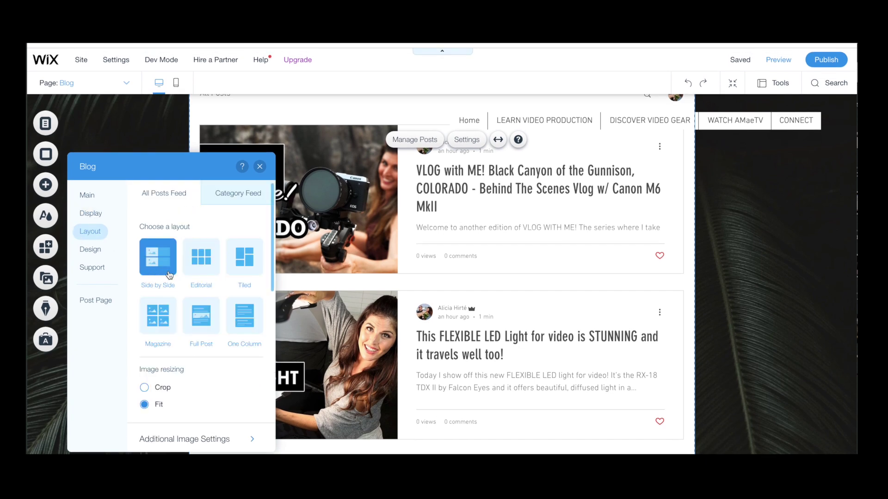
pyautogui.click(195, 272)
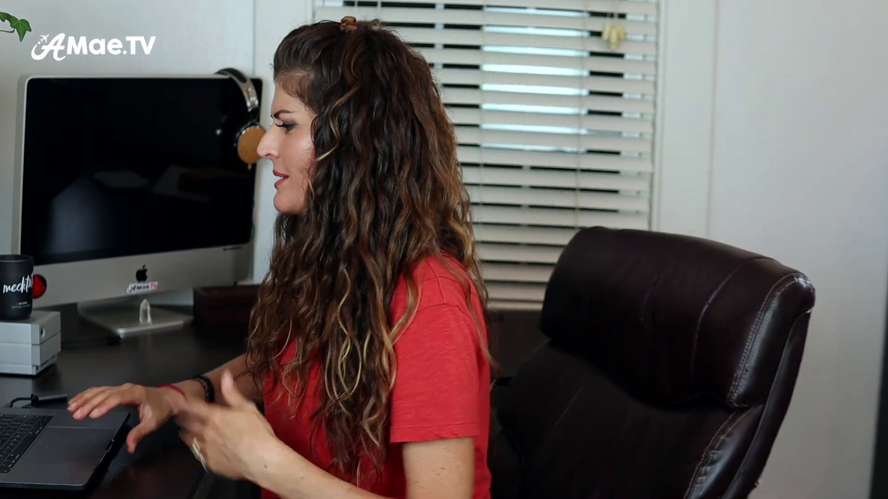
pyautogui.click(237, 252)
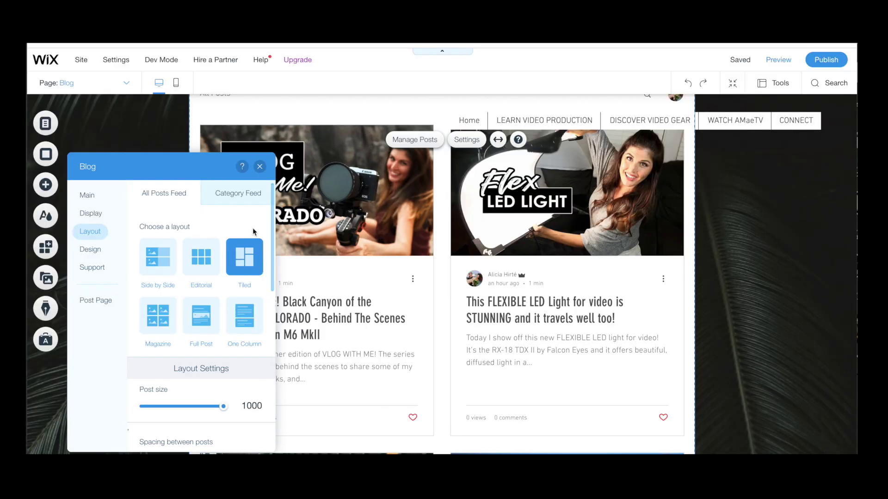
pyautogui.click(442, 280)
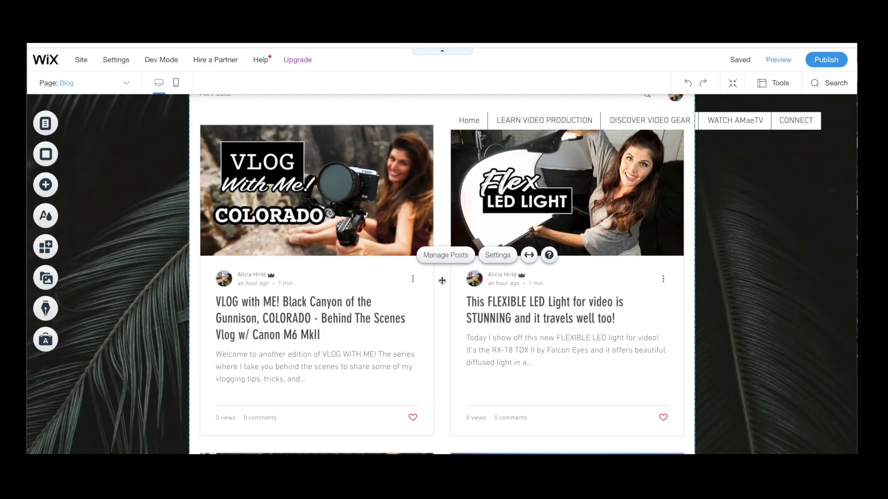
pyautogui.scroll(-4, 442, 280)
pyautogui.scroll(3, 442, 280)
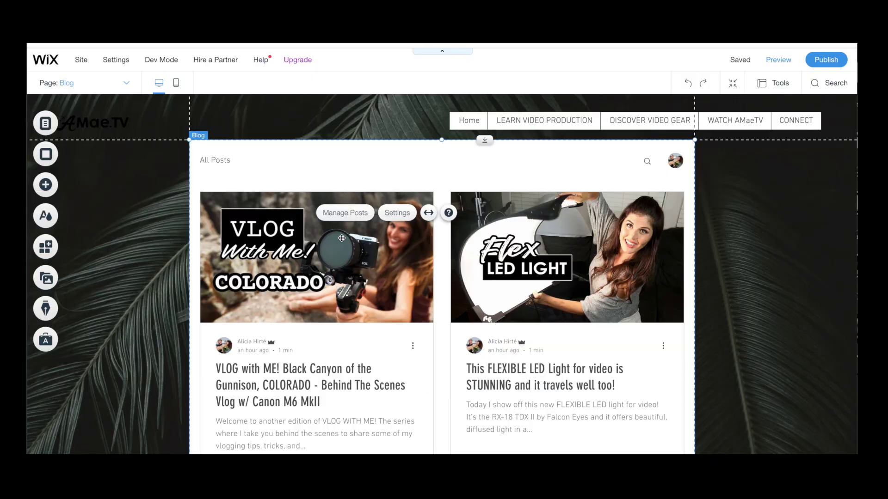
# Open the published "VLOG with ME! Black Canyon of the Gunnison" post for editing and display its post settings
pyautogui.click(343, 215)
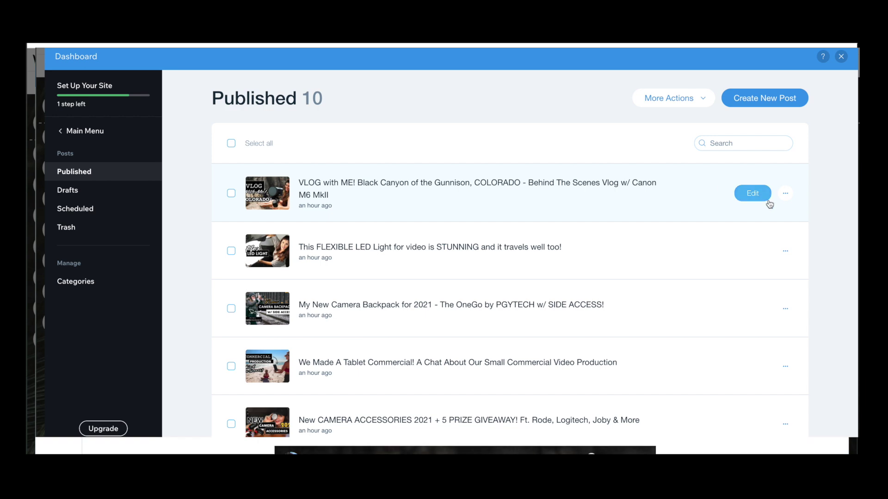
pyautogui.click(754, 193)
pyautogui.click(59, 181)
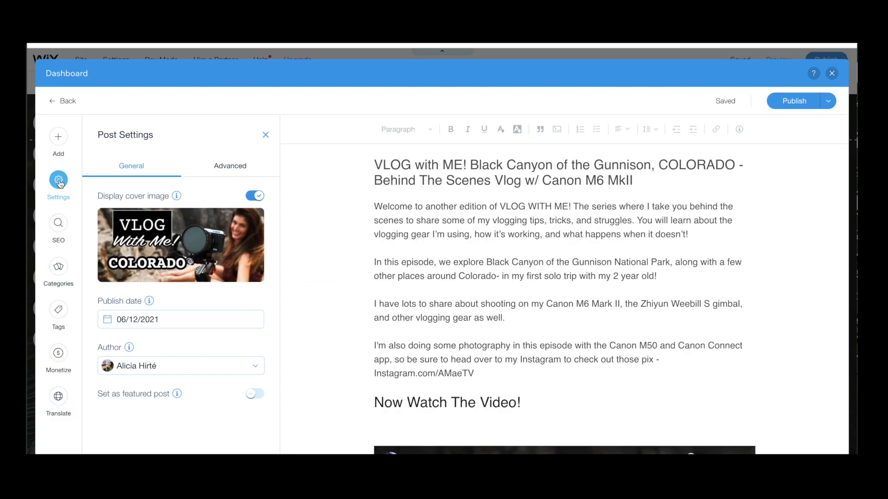
# Browse the site files available for the post's cover image and close the image chooser without picking one
pyautogui.click(183, 245)
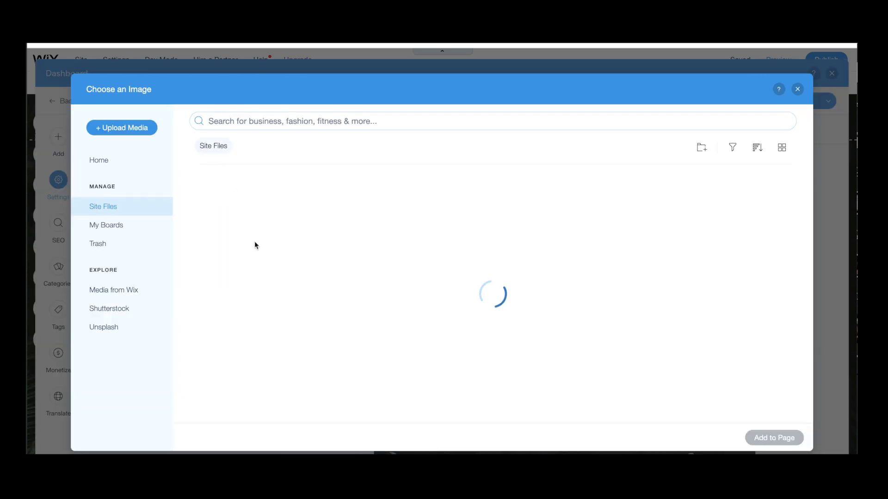
pyautogui.scroll(-2, 275, 280)
pyautogui.scroll(2, 275, 280)
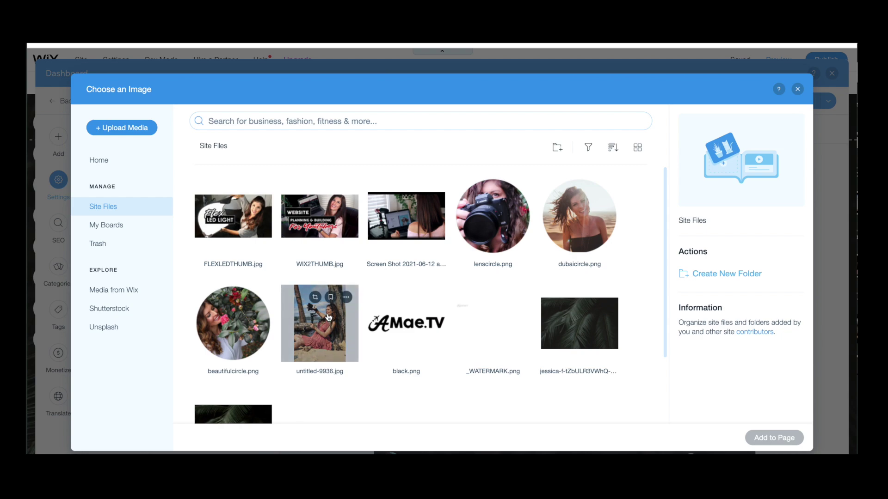
pyautogui.click(797, 89)
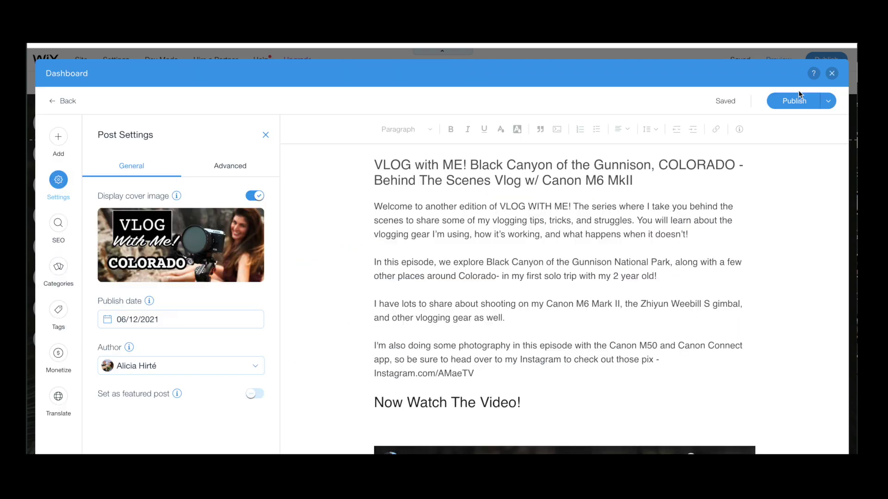
# Leave the post editor and set the tiled all-posts feed's post size to 539
pyautogui.click(831, 74)
pyautogui.click(401, 214)
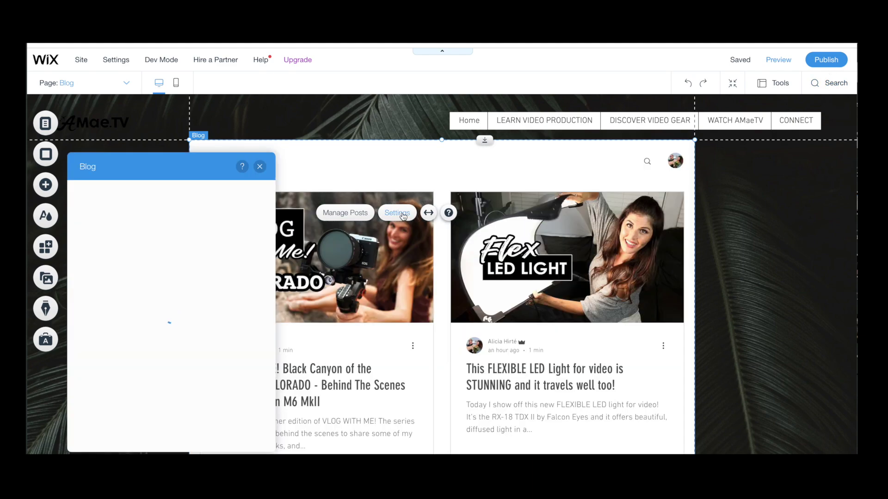
pyautogui.click(93, 232)
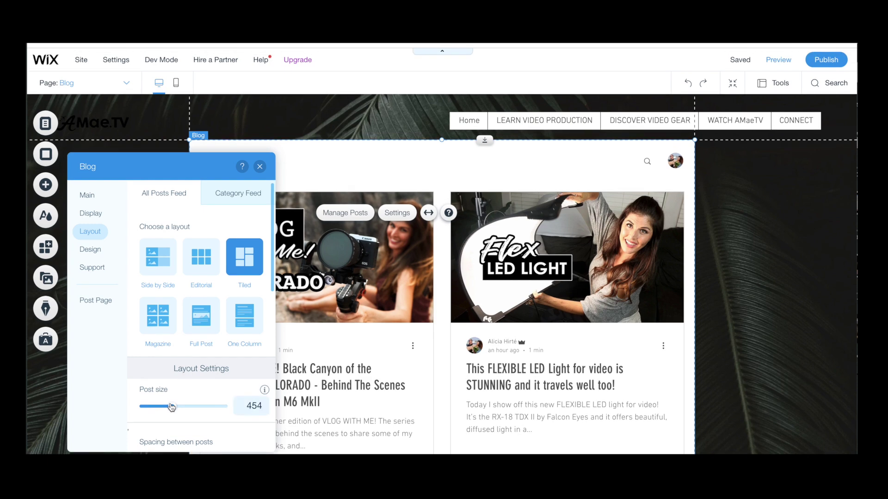
pyautogui.moveTo(190, 408)
pyautogui.mouseDown()
pyautogui.moveTo(217, 407)
pyautogui.moveTo(183, 407)
pyautogui.mouseUp()
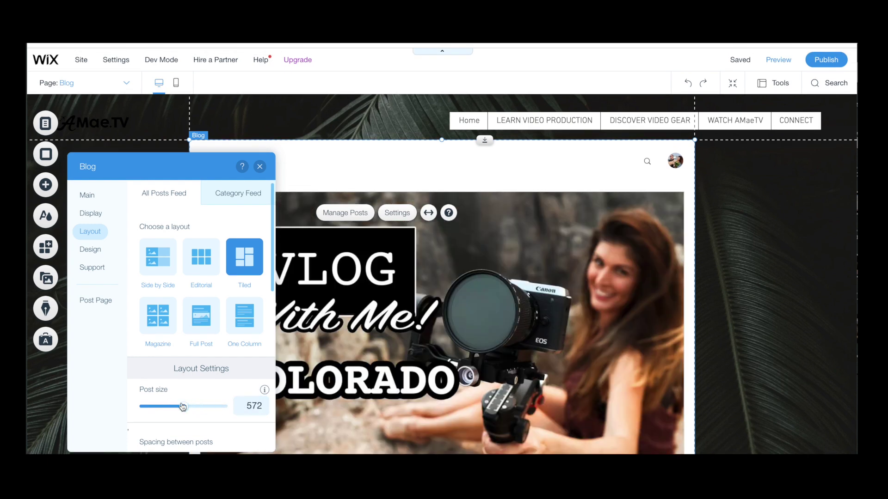
# Review the feed's spacing and post-loading settings, and hide the author name and publish date on the feed
pyautogui.scroll(-5, 181, 406)
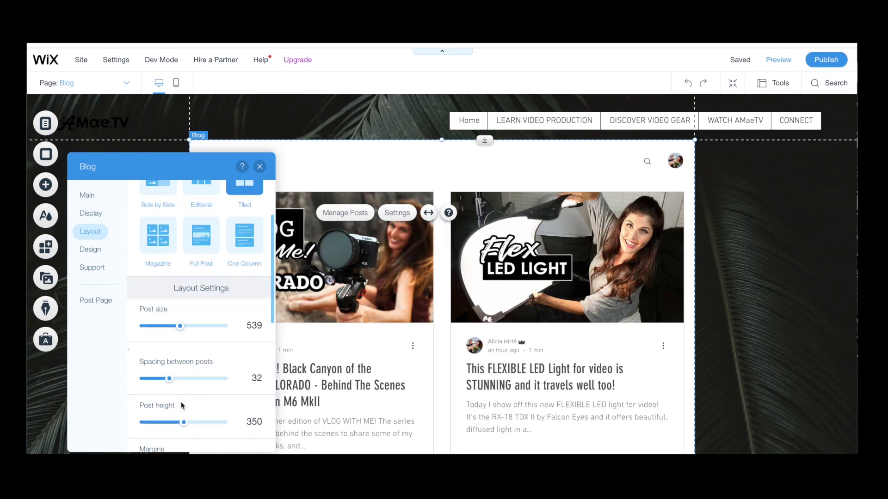
pyautogui.scroll(-3, 180, 406)
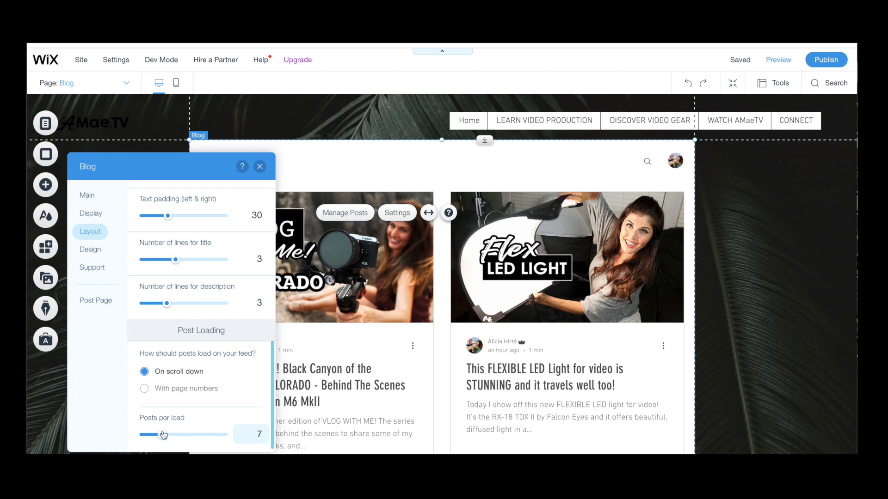
pyautogui.click(90, 214)
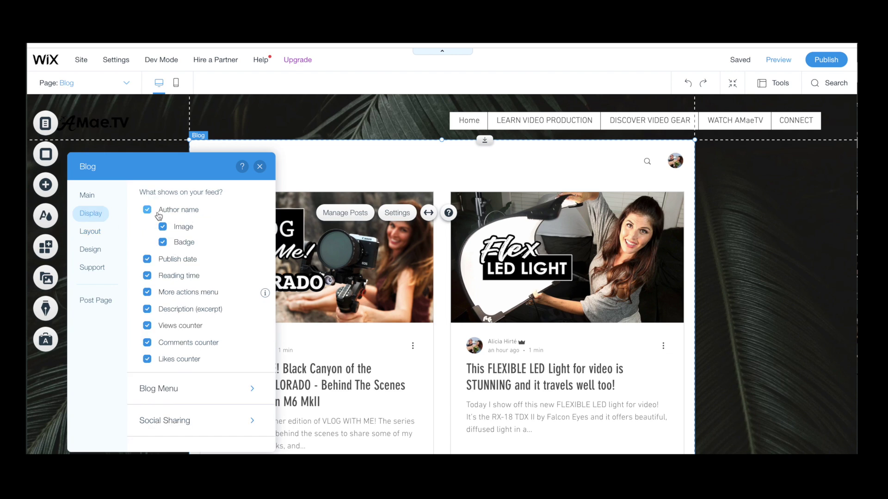
pyautogui.click(148, 211)
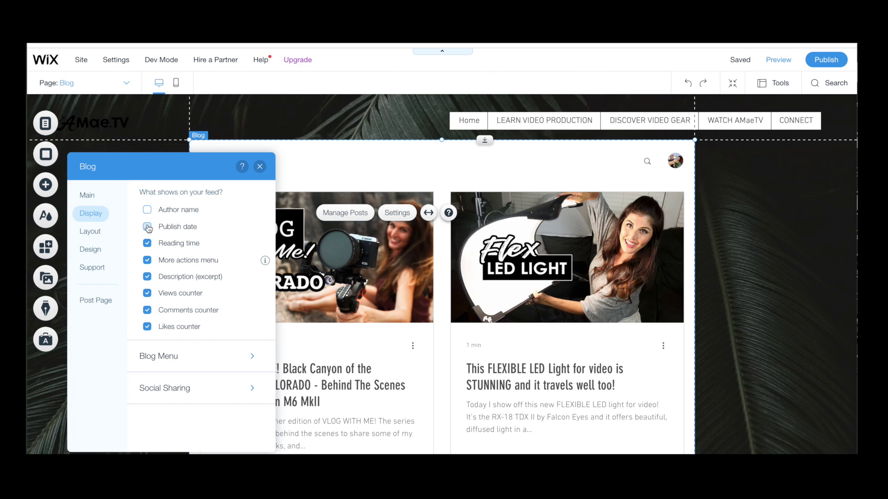
# Open the published Black Canyon of the Gunnison vlog post for editing, look through its text and video, and close it
pyautogui.click(344, 213)
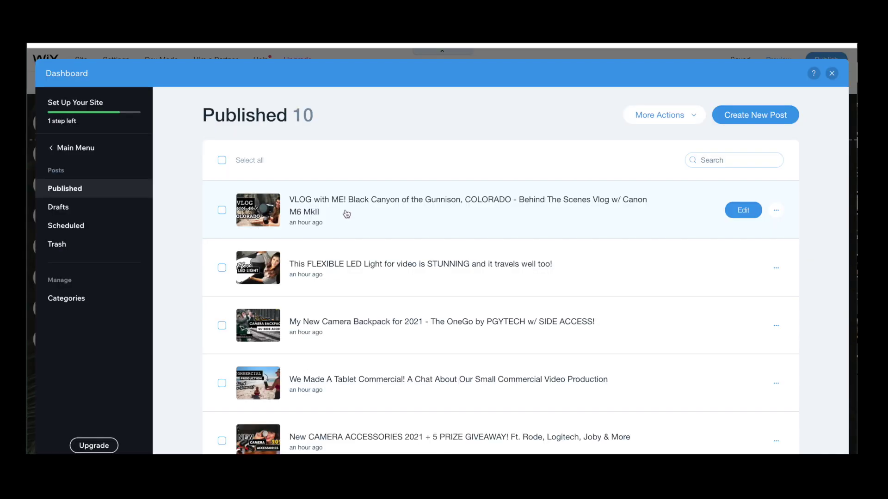
pyautogui.click(348, 210)
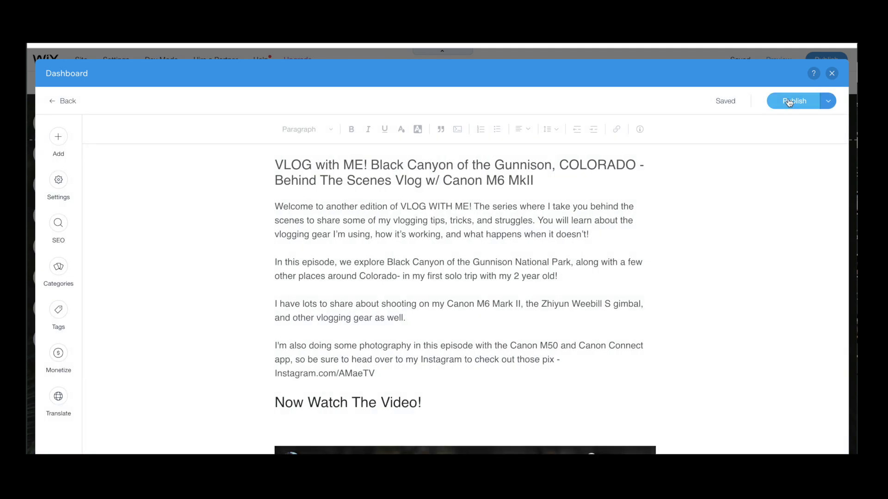
pyautogui.scroll(-10, 566, 377)
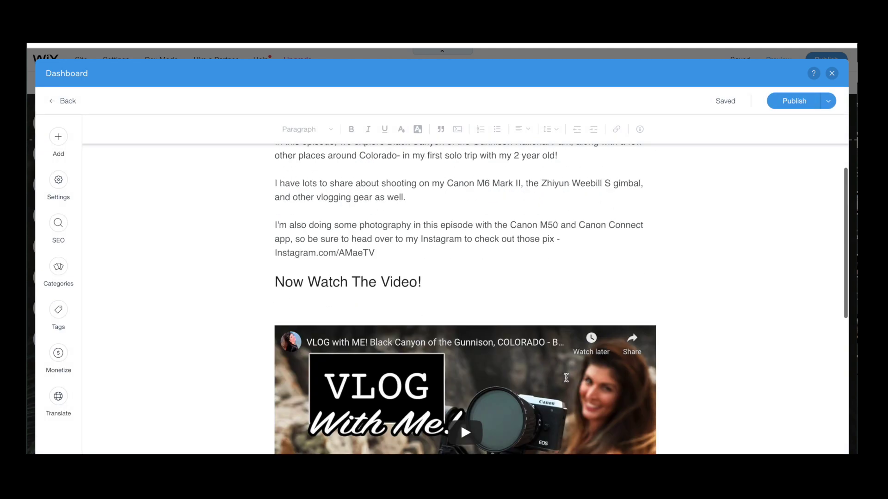
pyautogui.scroll(10, 566, 378)
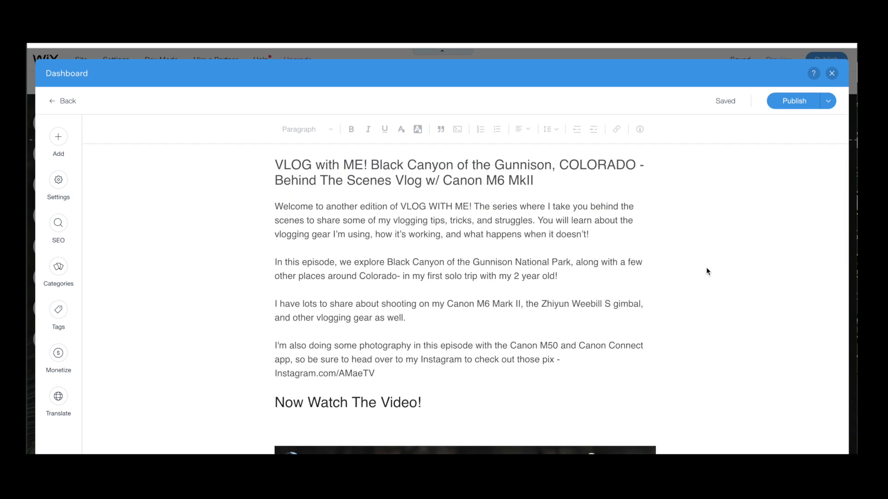
pyautogui.click(831, 74)
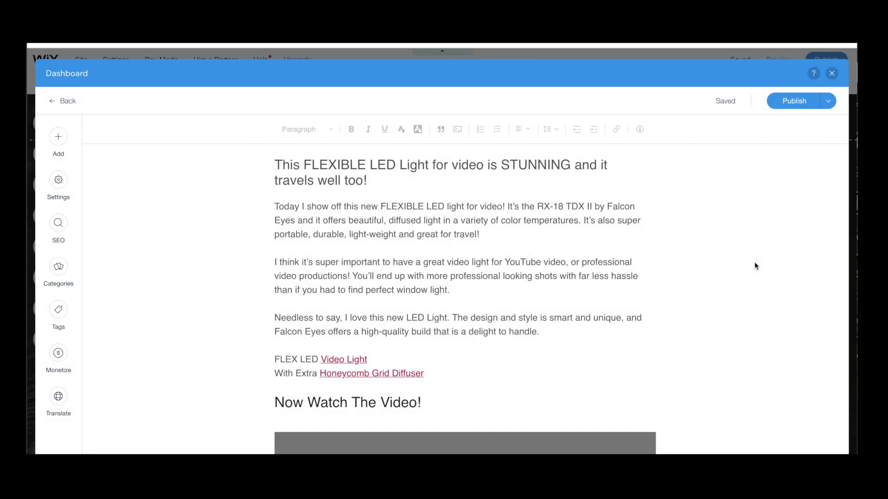
# Assign the flexible LED light post and the PGYTECH camera backpack post to the GEAR category
pyautogui.click(59, 268)
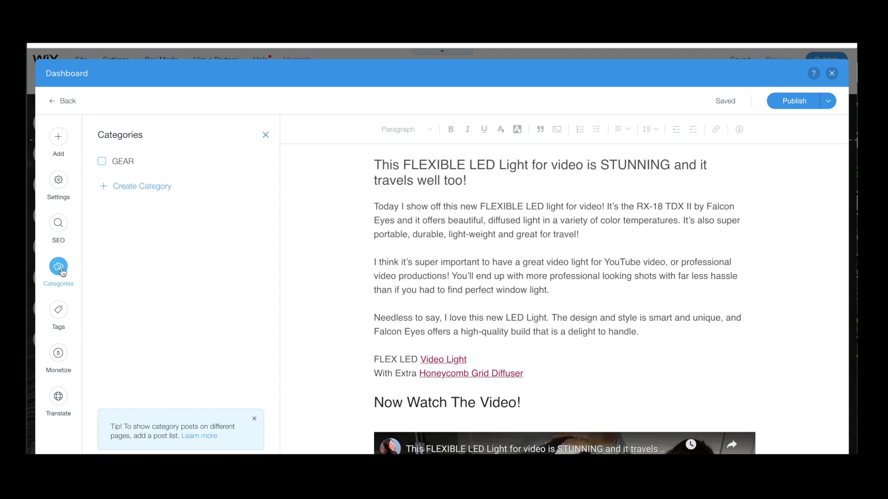
pyautogui.click(102, 191)
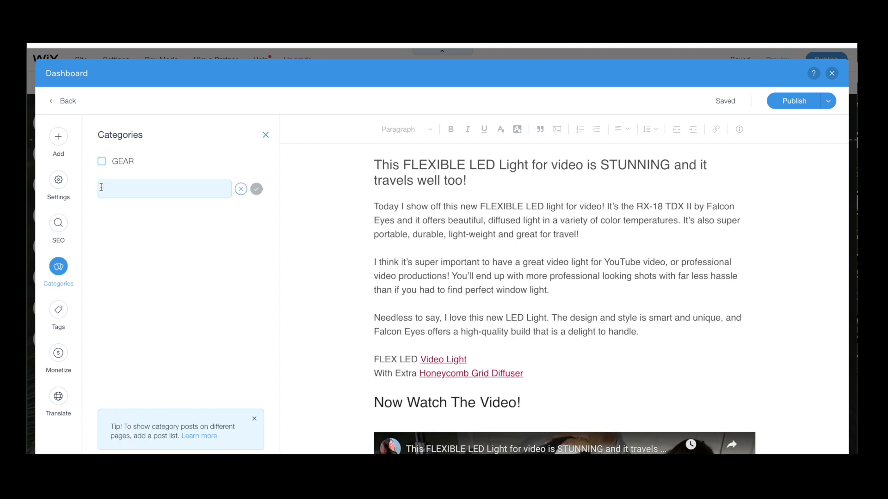
pyautogui.click(241, 190)
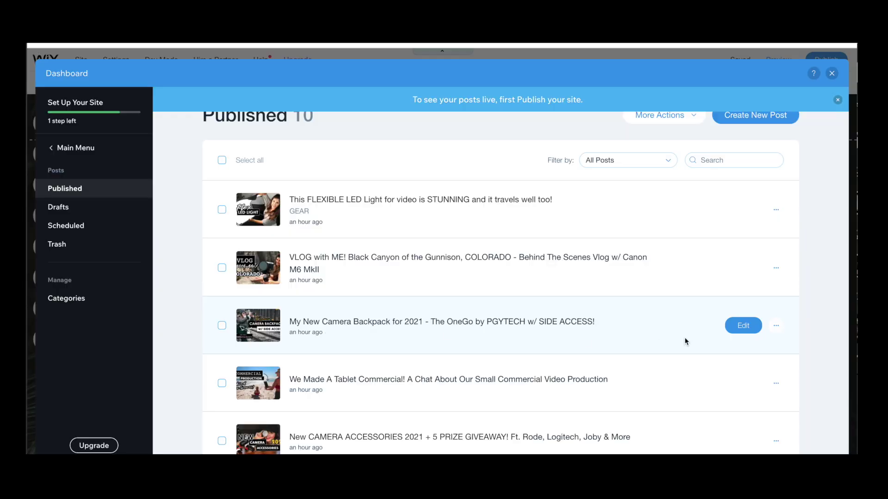
pyautogui.click(739, 326)
pyautogui.click(58, 267)
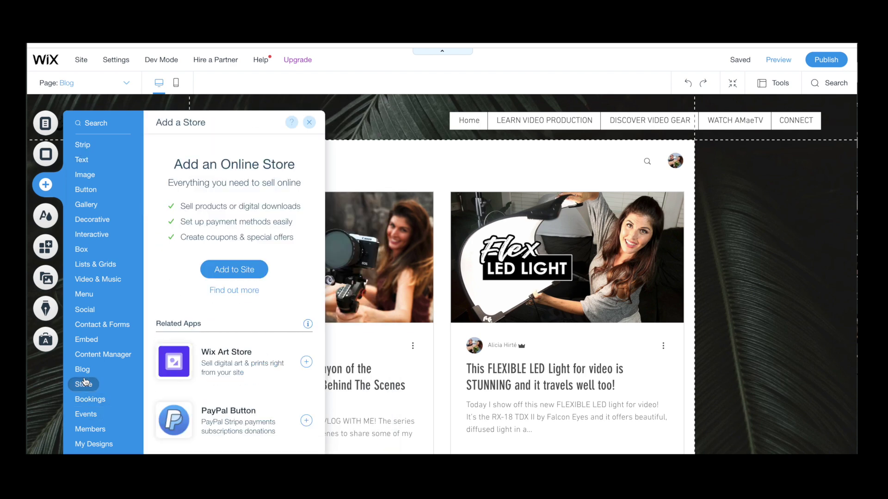
# Add a large three-column post list to the Blog page and show only posts from the GEAR category in it
pyautogui.moveTo(84, 373)
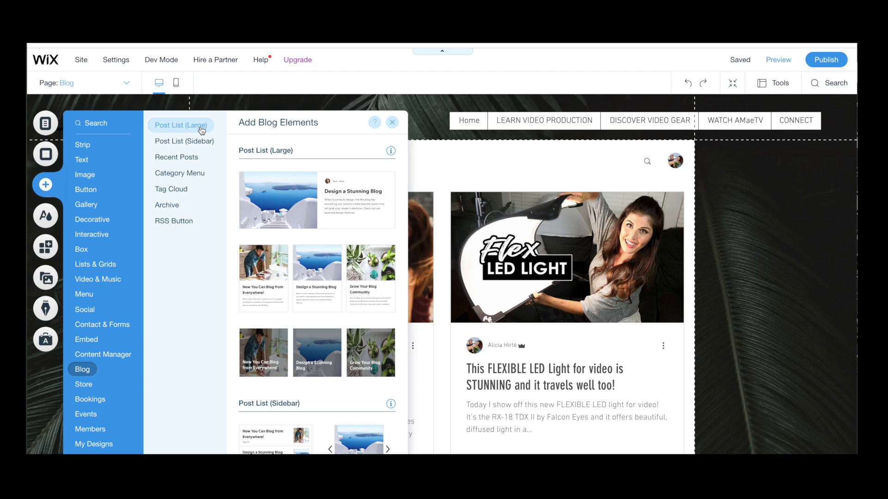
pyautogui.click(353, 190)
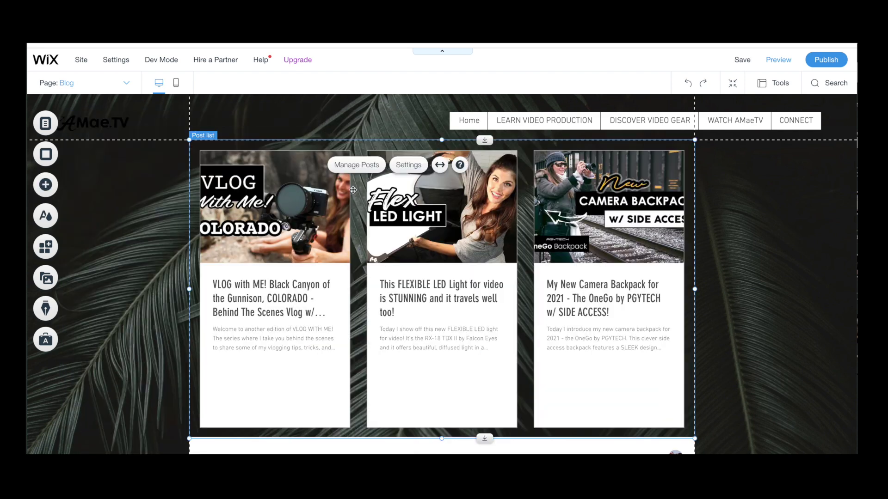
pyautogui.click(406, 167)
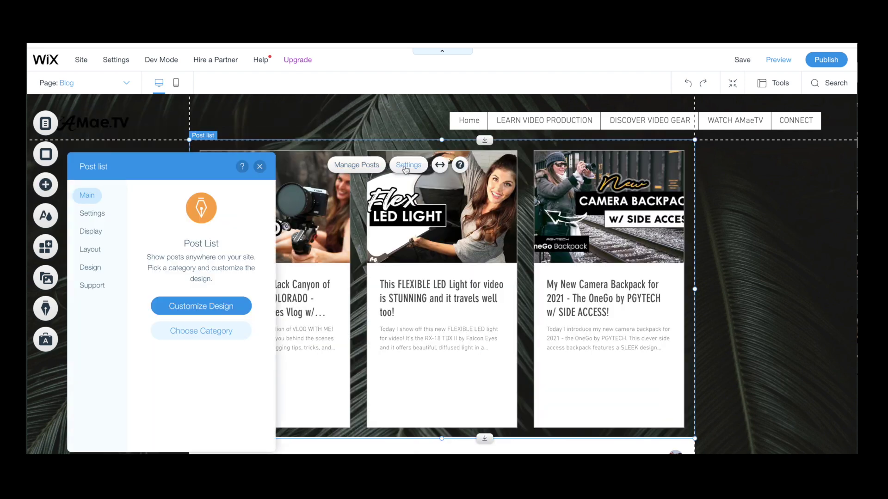
pyautogui.click(192, 332)
pyautogui.click(257, 214)
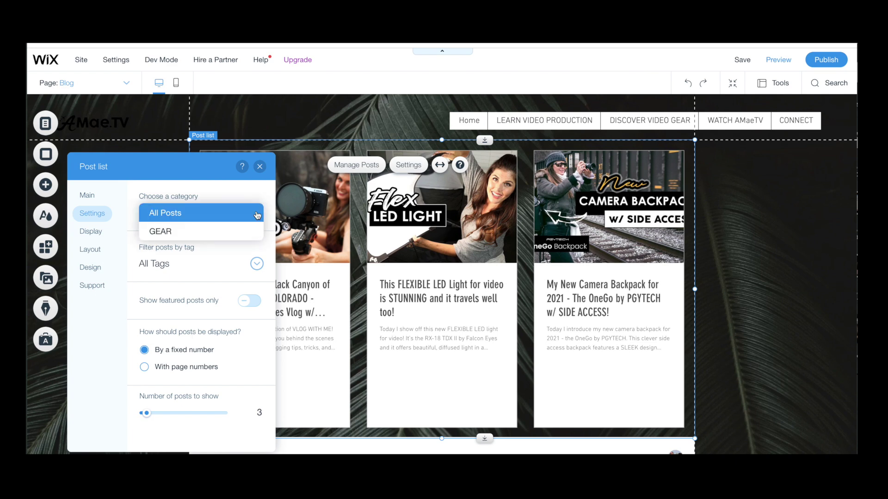
pyautogui.click(173, 232)
# Review the GEAR post list's display and content settings and try the Magazine layout for it
pyautogui.click(368, 196)
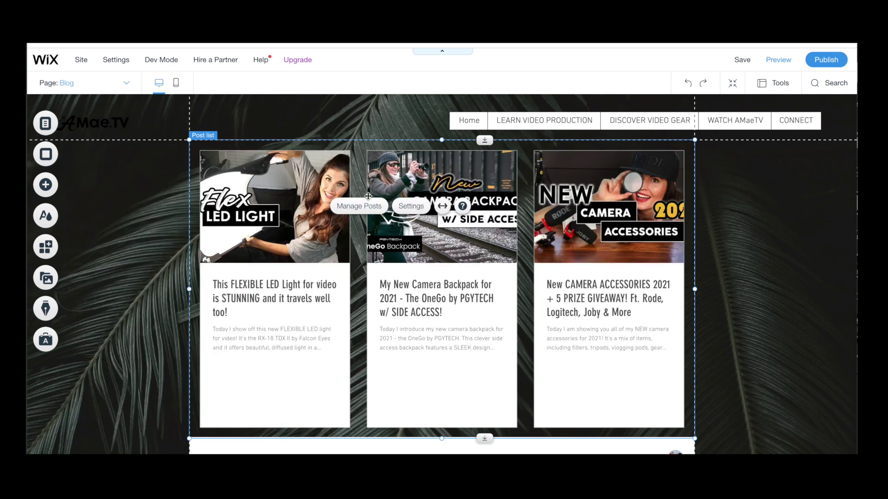
pyautogui.click(409, 207)
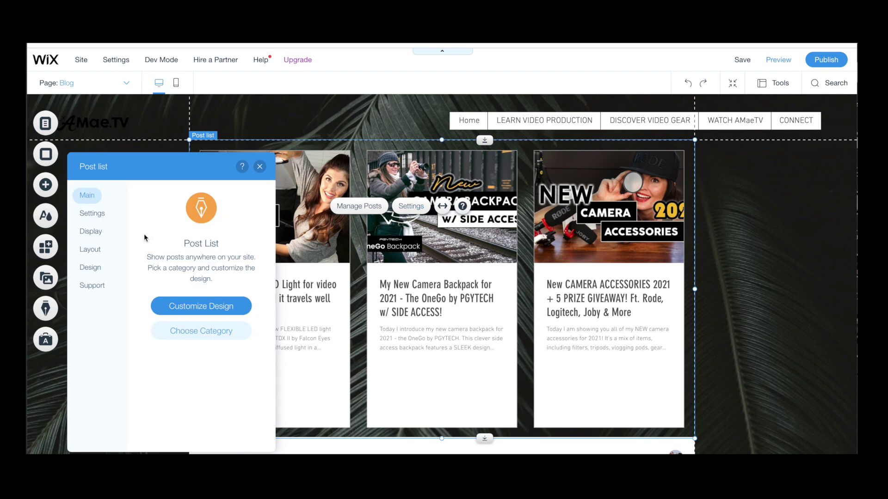
pyautogui.click(94, 231)
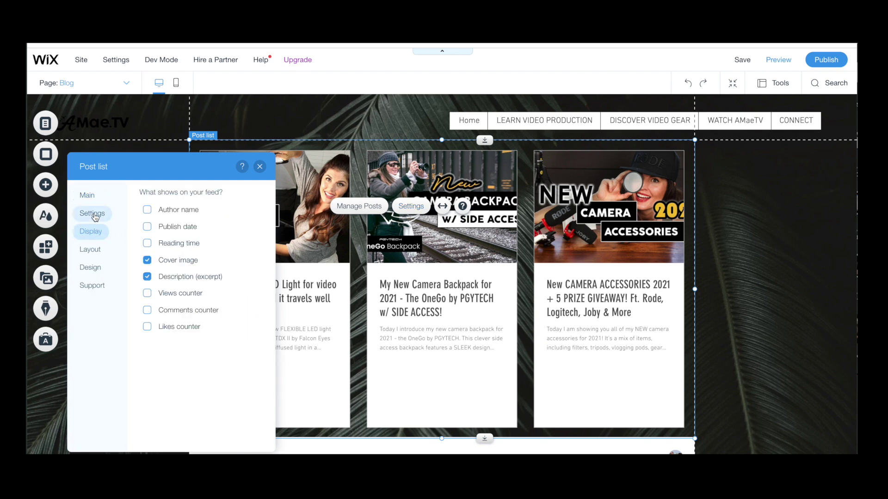
pyautogui.click(94, 213)
pyautogui.click(94, 231)
pyautogui.click(99, 253)
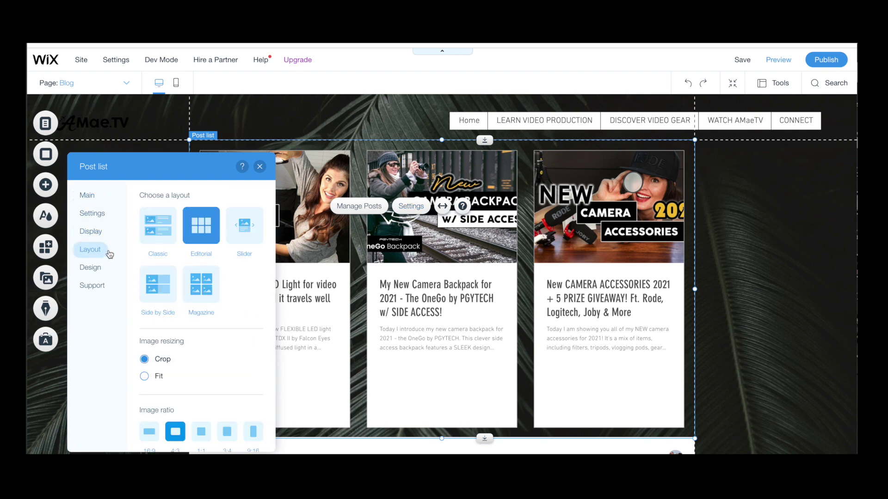
pyautogui.click(204, 283)
pyautogui.scroll(-2, 203, 283)
pyautogui.click(150, 316)
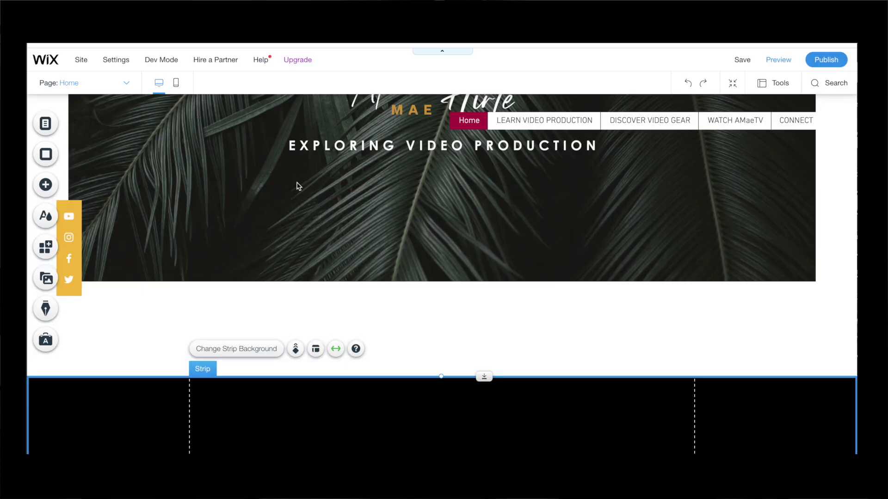
# Switch from the Home page to the Blog page through the site's list of blog pages
pyautogui.scroll(-3, 299, 186)
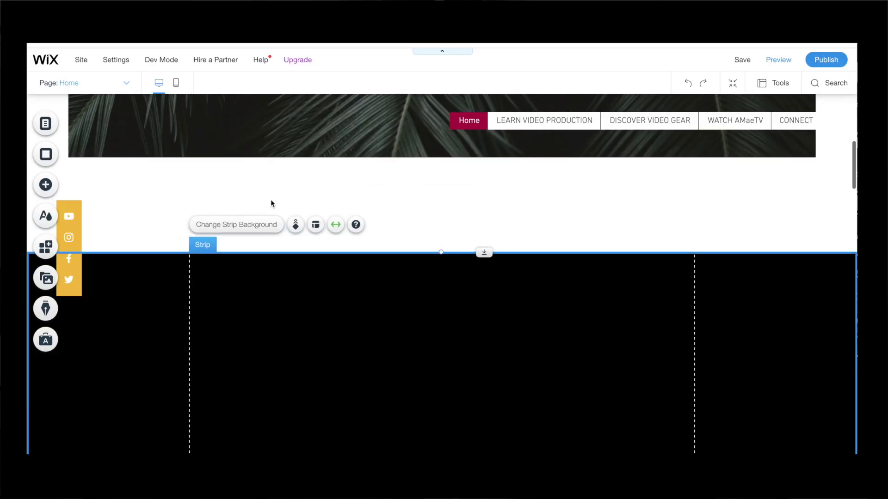
pyautogui.click(60, 309)
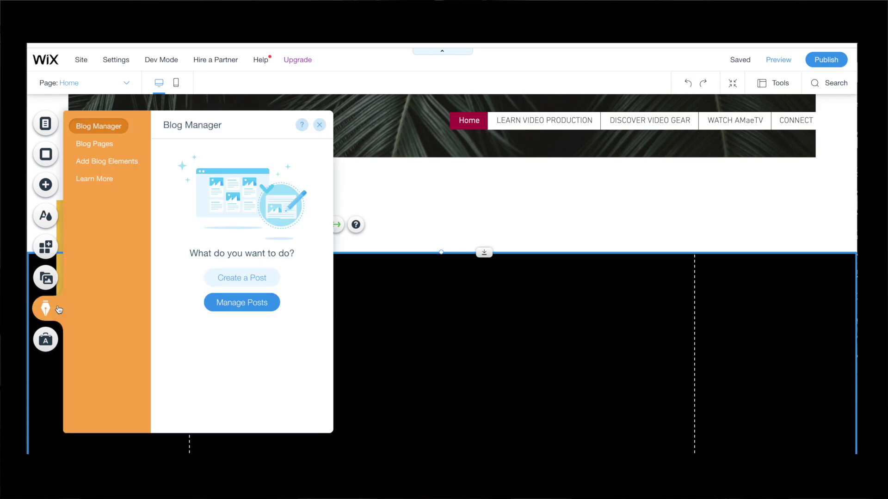
pyautogui.click(93, 142)
pyautogui.click(197, 166)
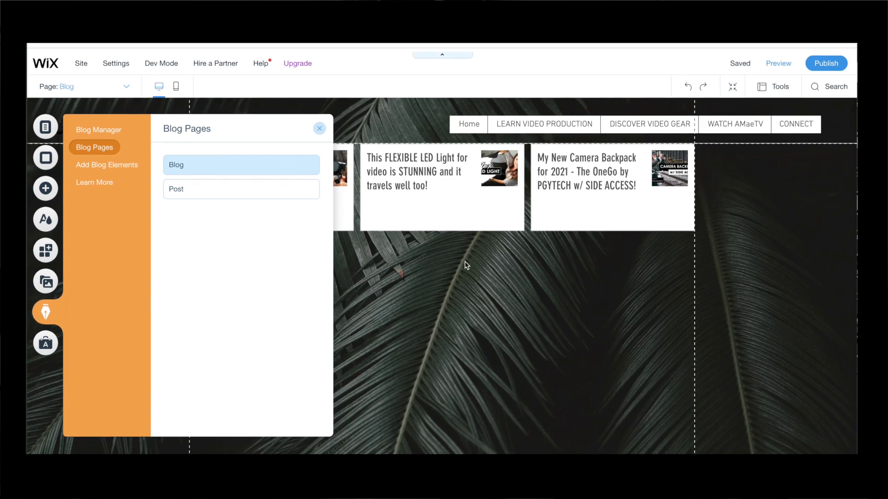
# Set the post list to the Editorial layout with a 16:9 image ratio and the GEAR category
pyautogui.click(269, 117)
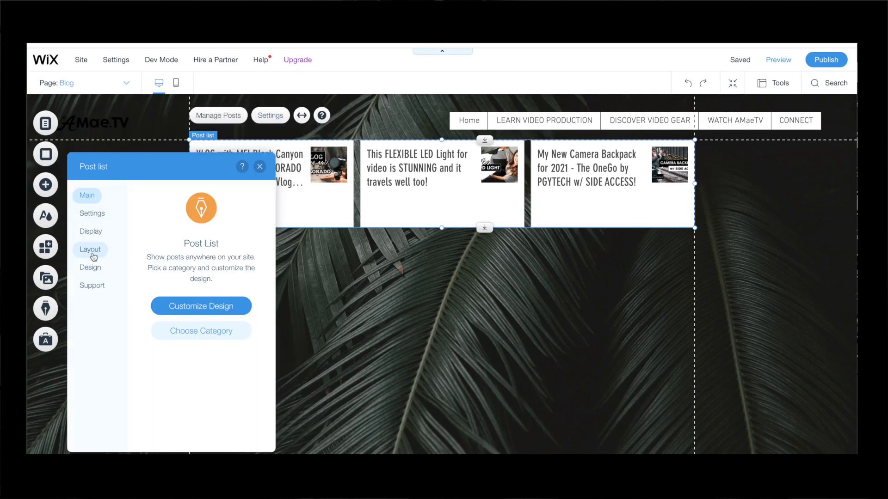
pyautogui.click(93, 256)
pyautogui.click(199, 243)
pyautogui.scroll(-2, 171, 303)
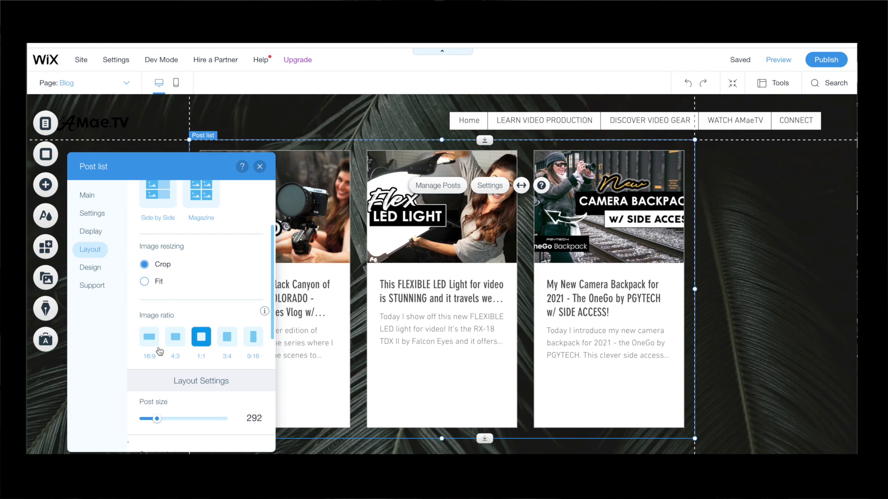
pyautogui.click(151, 338)
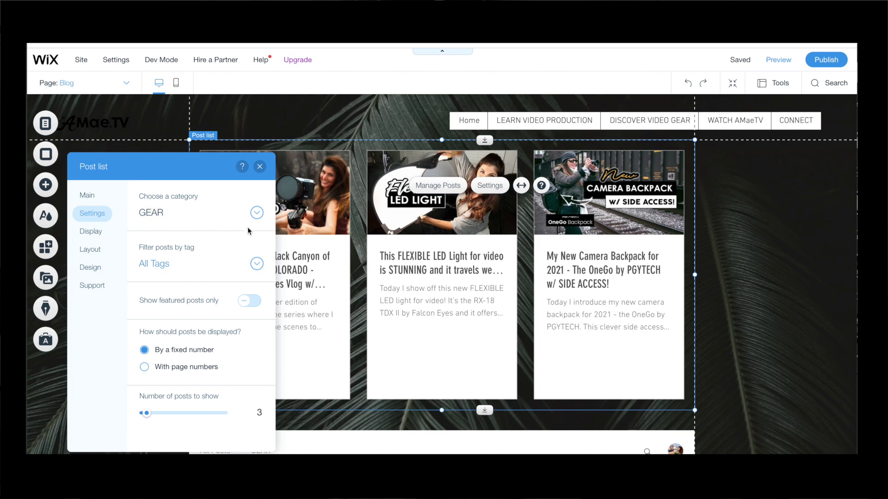
pyautogui.click(157, 233)
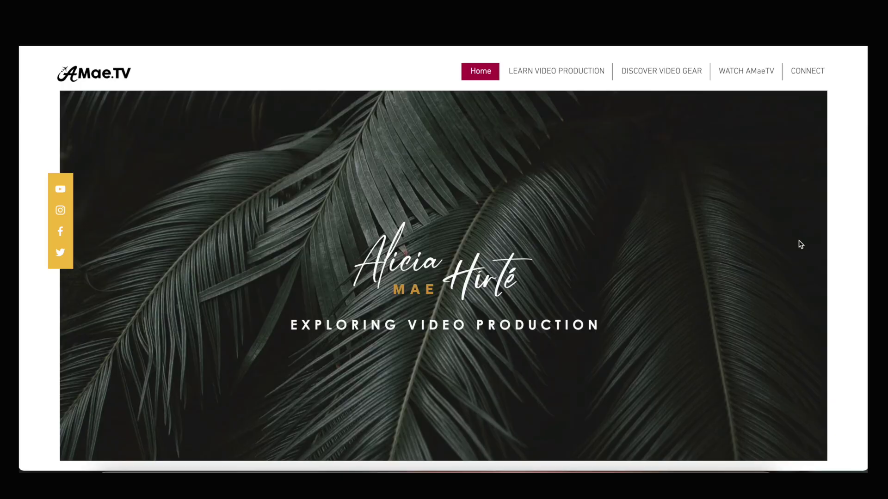
# Look through the finished site's Home page post list and video gallery and the posts on the DISCOVER VIDEO GEAR page
pyautogui.scroll(-8, 800, 244)
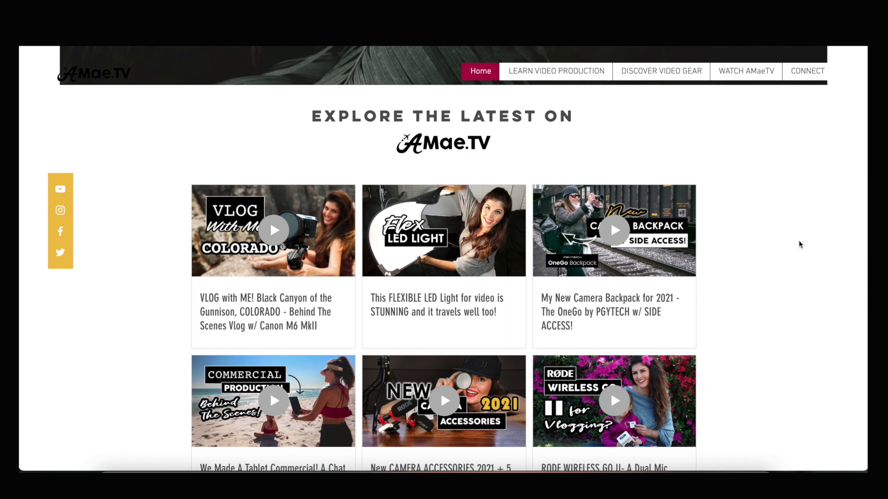
pyautogui.scroll(-10, 800, 244)
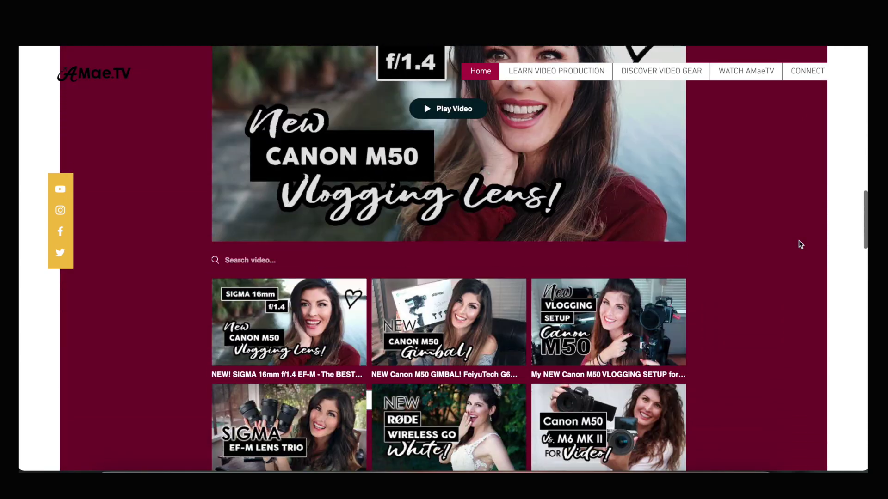
pyautogui.scroll(-10, 799, 241)
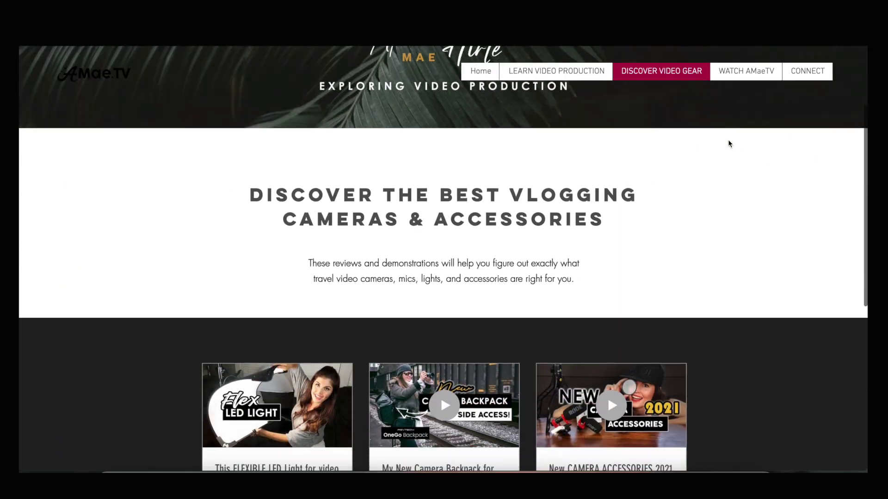
pyautogui.scroll(-3, 730, 143)
pyautogui.scroll(-3, 730, 143)
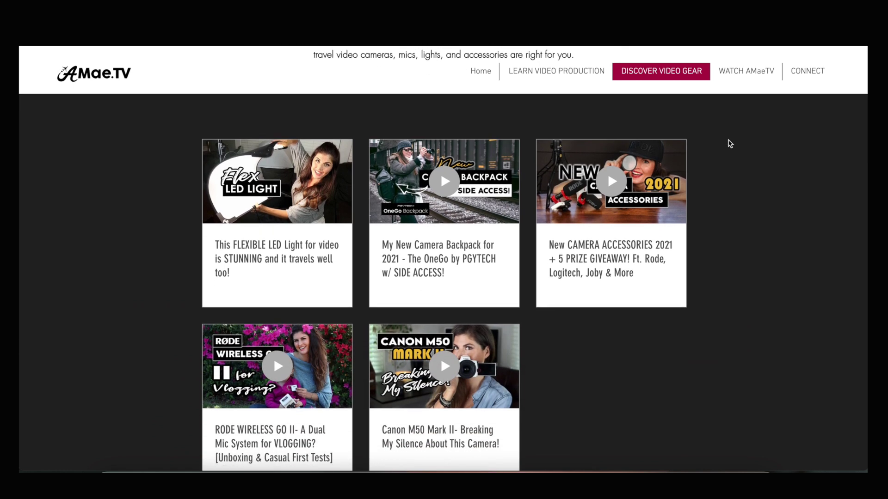